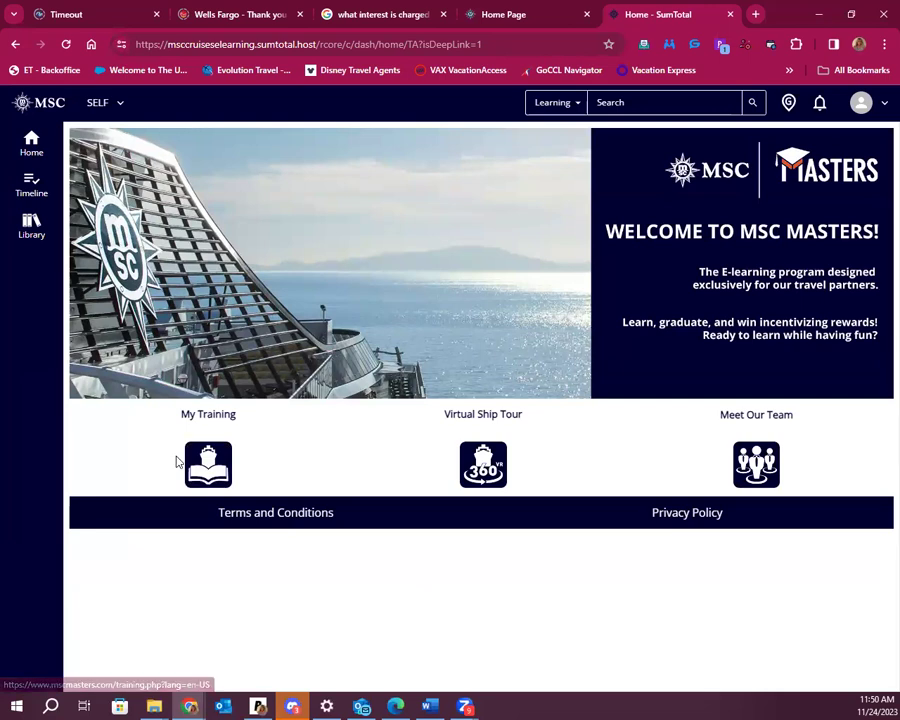
Step: Open the MSC Courses library from My Training and scroll down to the MSC Cruises Graduation Exam
{"action": "left_click", "coordinate": [219, 479]}
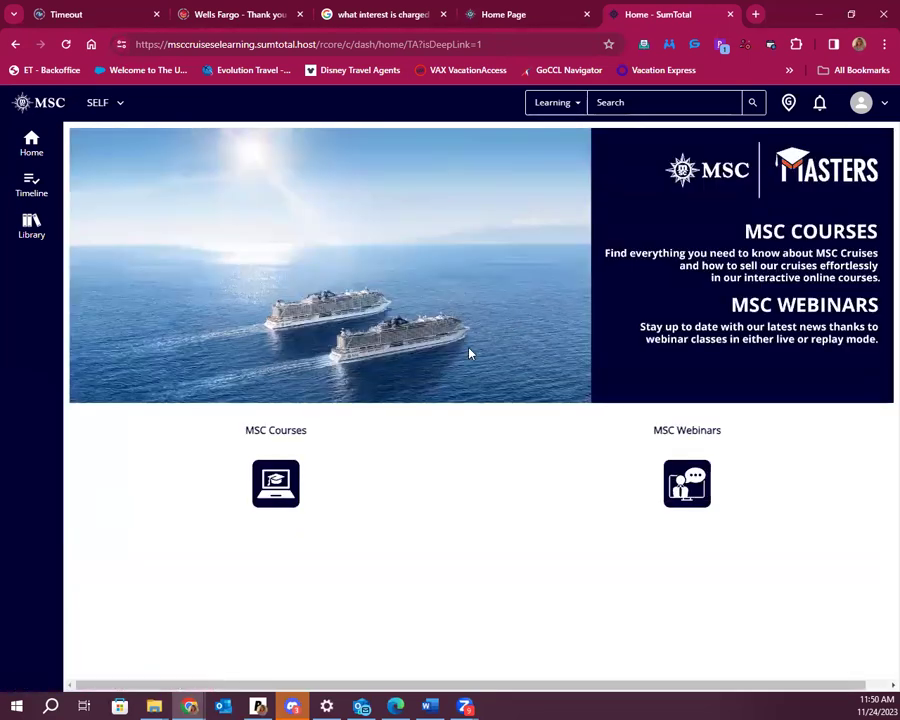
{"action": "left_click", "coordinate": [273, 484]}
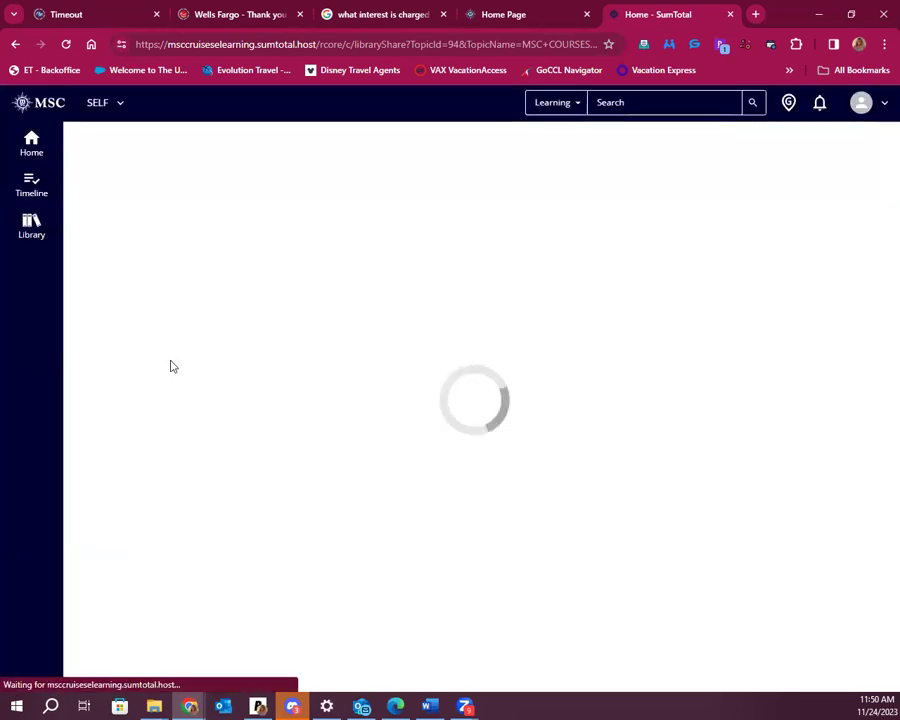
{"action": "scroll", "coordinate": [659, 458], "scroll_direction": "down", "scroll_amount": 4}
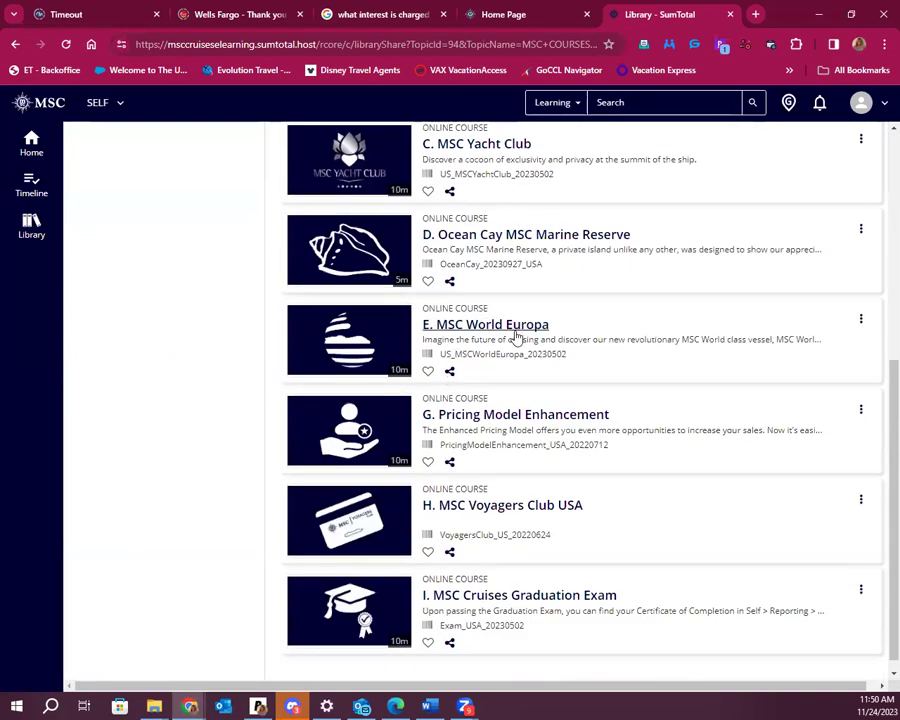
{"action": "scroll", "coordinate": [506, 362], "scroll_direction": "down", "scroll_amount": 1}
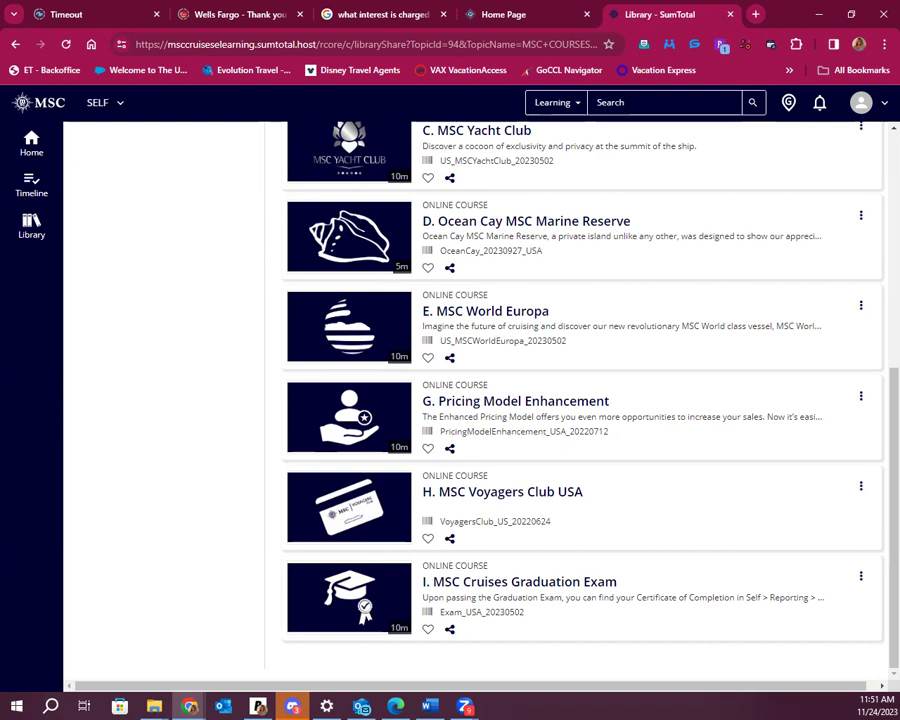
Step: Open the E. MSC World Europa course details and start the course
{"action": "left_click", "coordinate": [489, 312]}
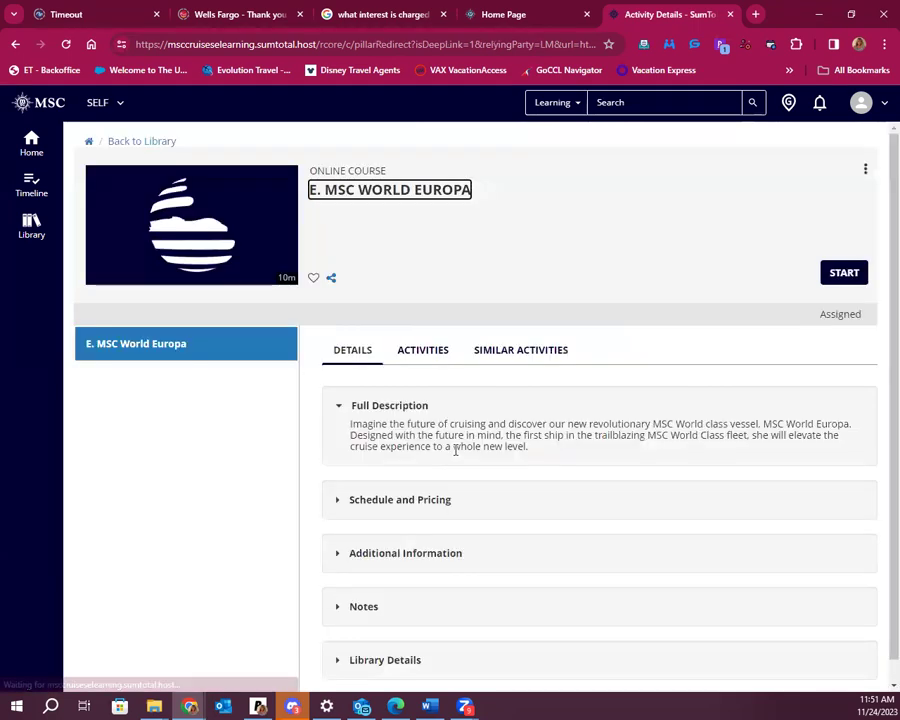
{"action": "scroll", "coordinate": [455, 448], "scroll_direction": "down", "scroll_amount": 1}
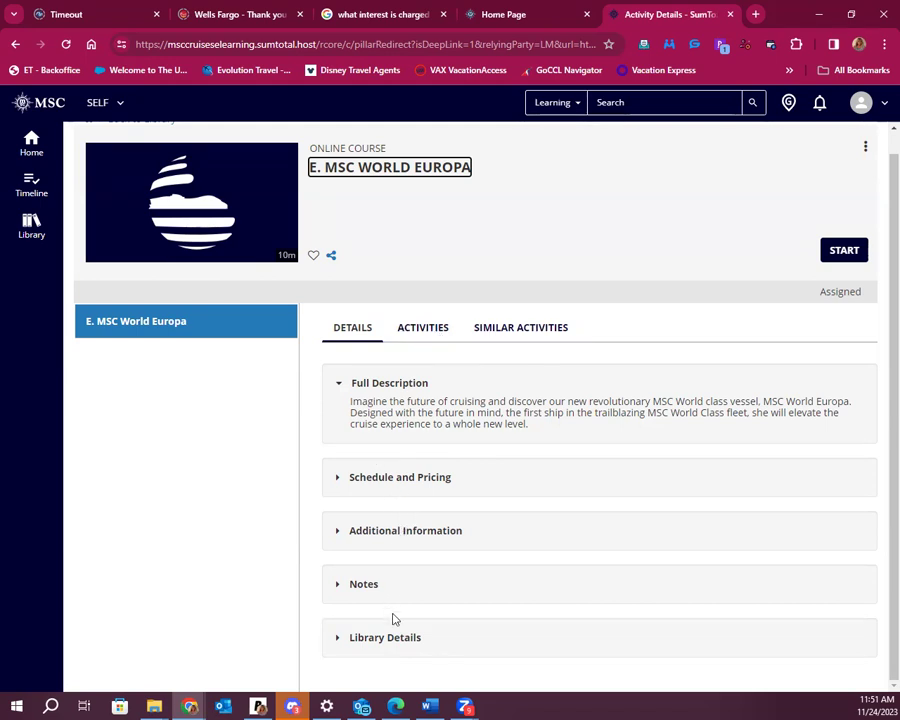
{"action": "left_click", "coordinate": [838, 253]}
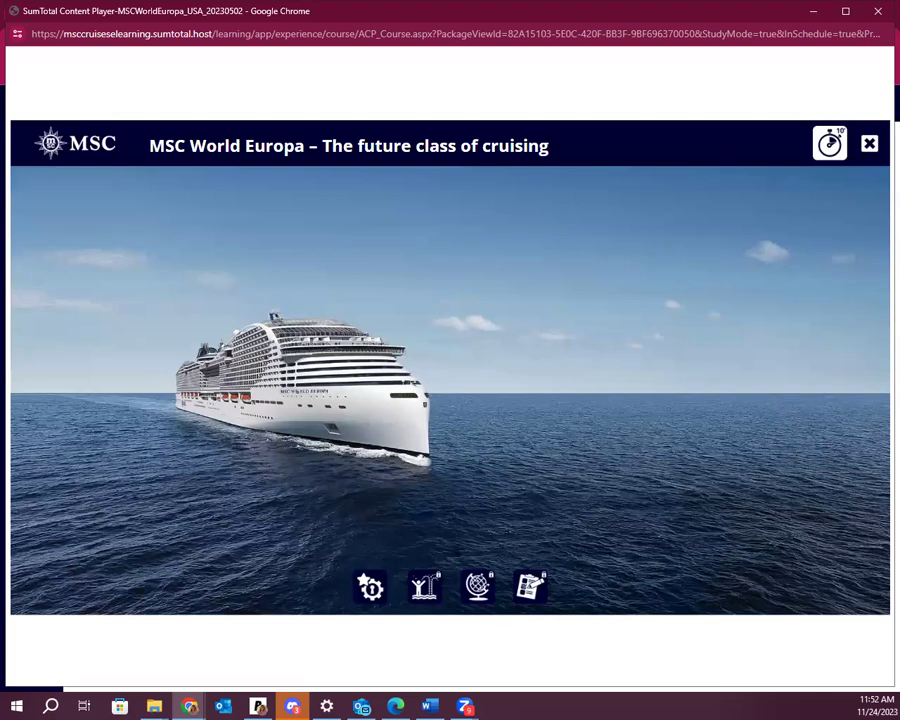
Step: Select the key features icon in the World Europa player, then minimize the player window
{"action": "left_click", "coordinate": [370, 588]}
{"action": "left_click", "coordinate": [815, 10]}
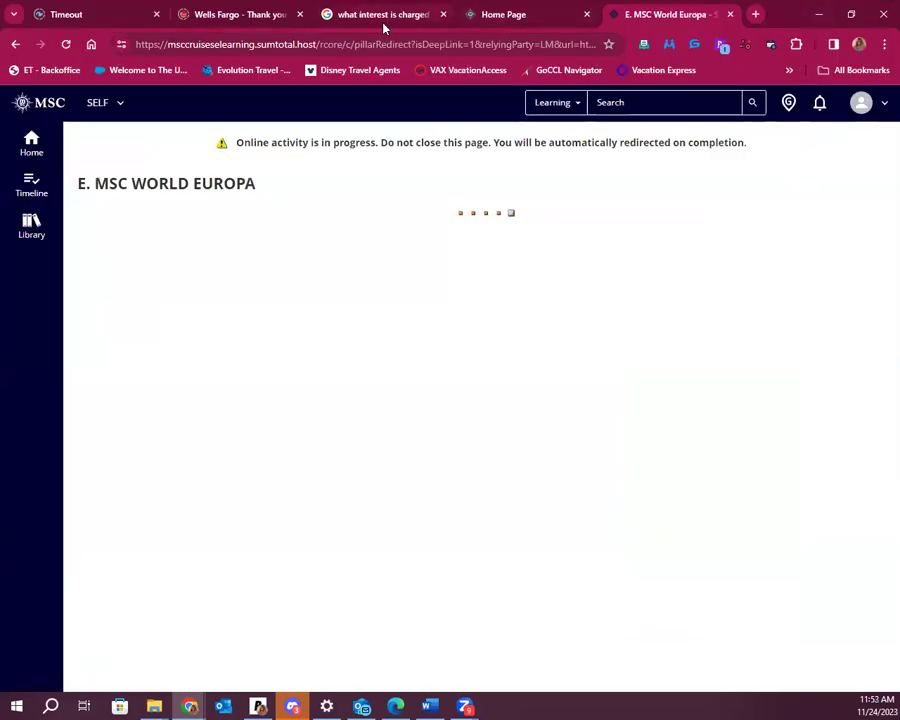
Step: Open the Evolution back office at cs4000.net in a new tab and log in
{"action": "left_click", "coordinate": [756, 14]}
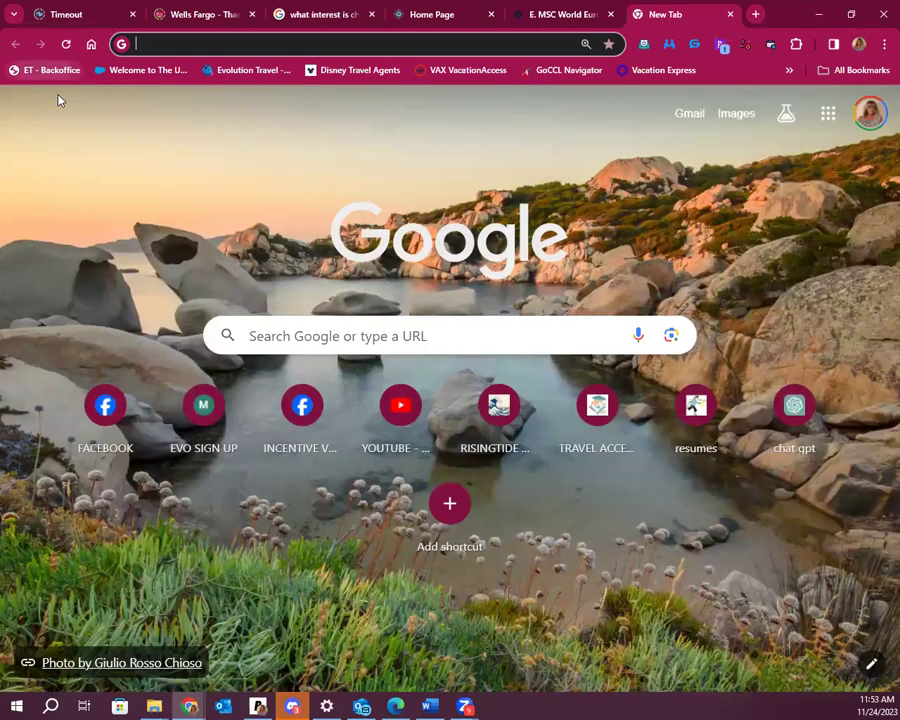
{"action": "type", "text": "https://www.cs4000.net/ET/member/home.asp?page=leaderquals"}
{"action": "key", "text": "Return"}
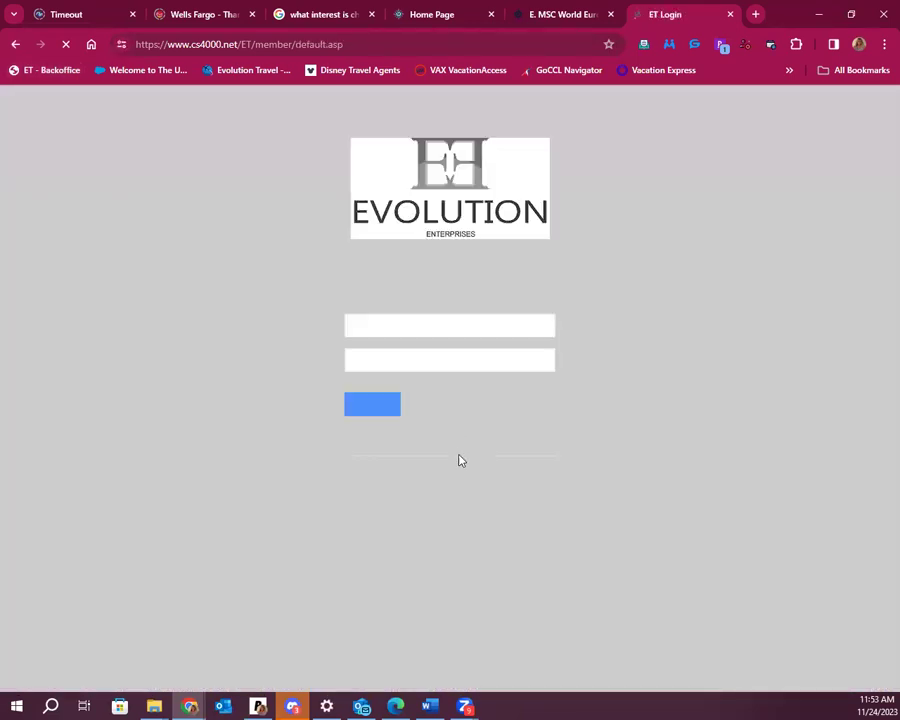
{"action": "left_click", "coordinate": [372, 443]}
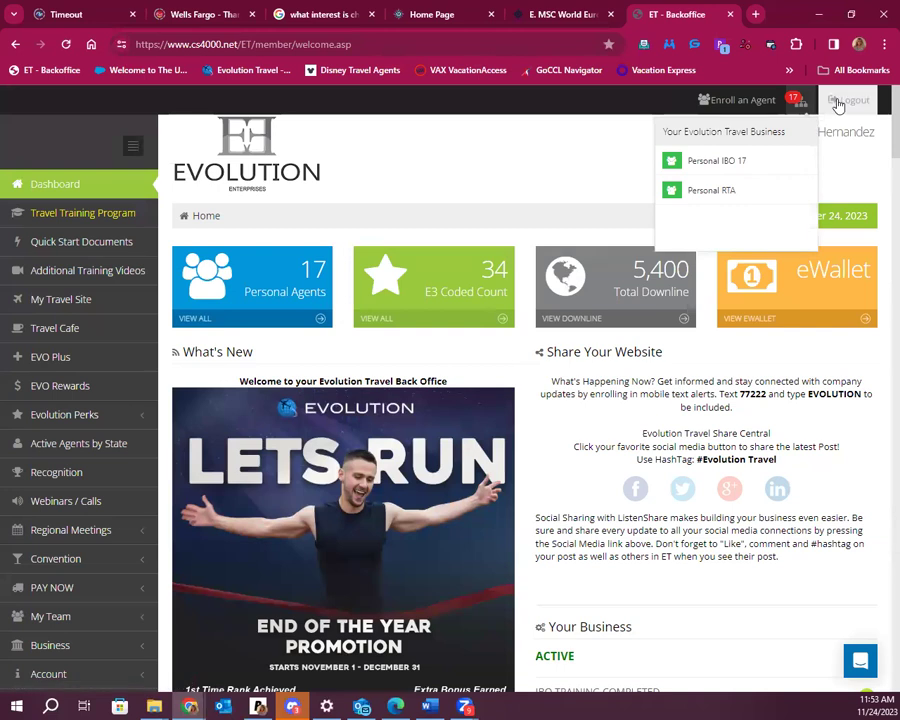
Step: Log out, sign back in under another agent ID with the saved password, and open EVO Plus
{"action": "left_click", "coordinate": [857, 102]}
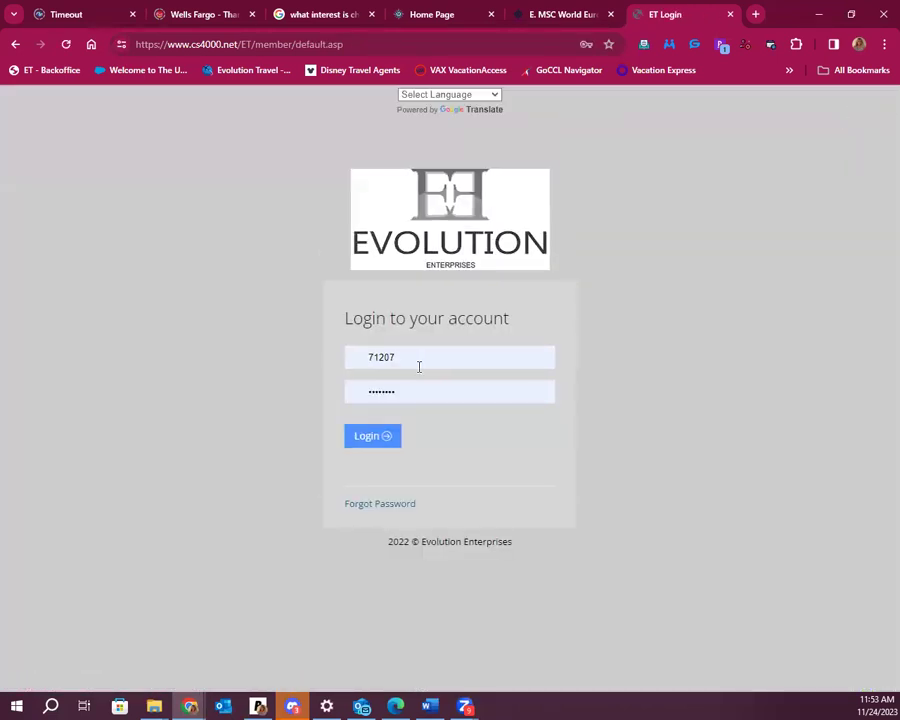
{"action": "double_click", "coordinate": [418, 366]}
{"action": "type", "text": "65967"}
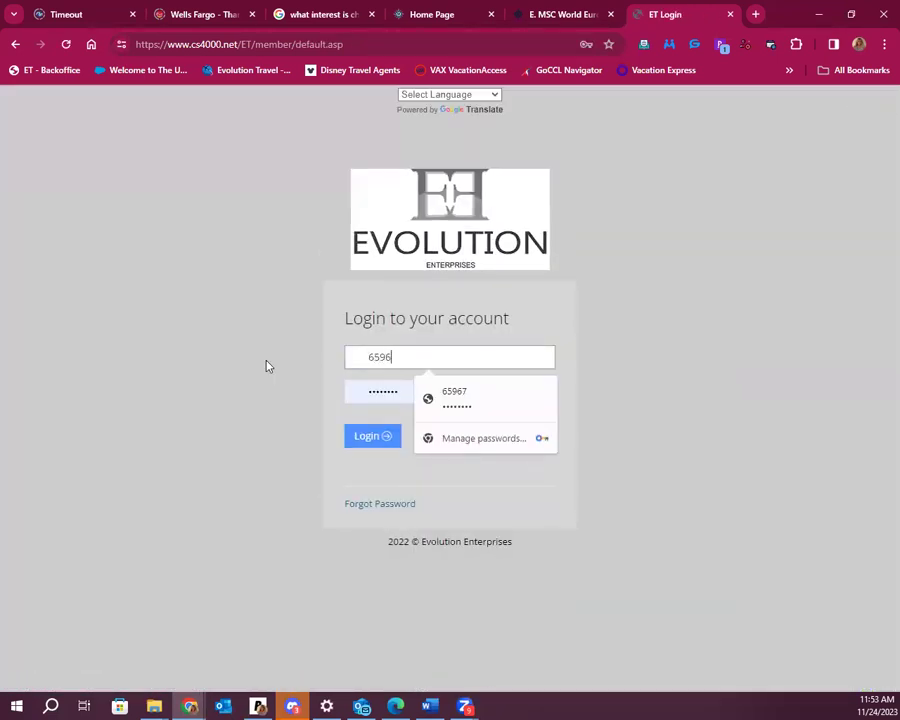
{"action": "left_click", "coordinate": [462, 409]}
{"action": "left_click", "coordinate": [352, 445]}
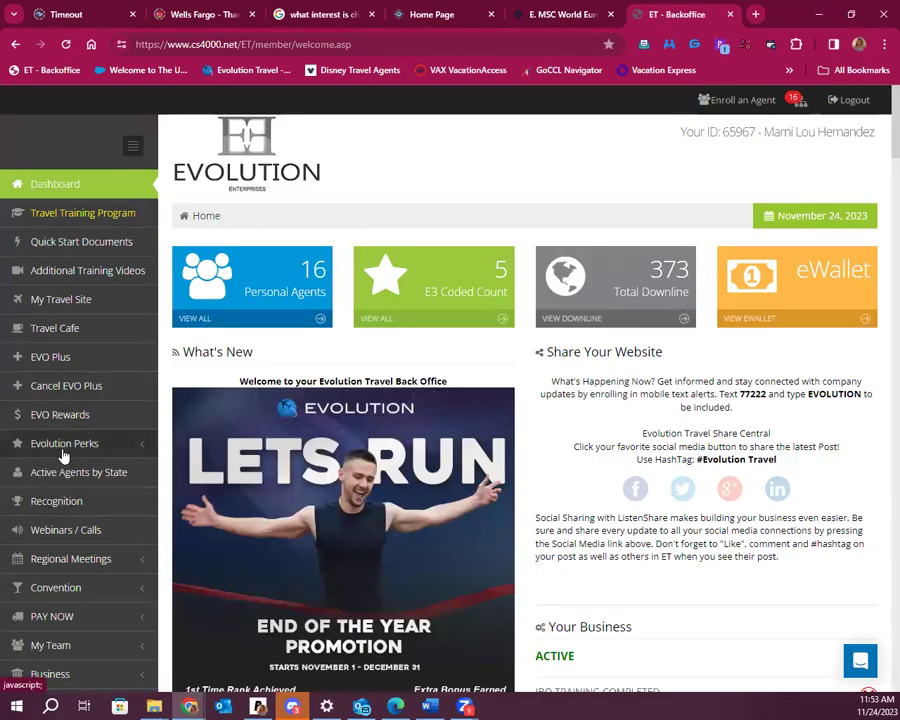
{"action": "left_click", "coordinate": [56, 362]}
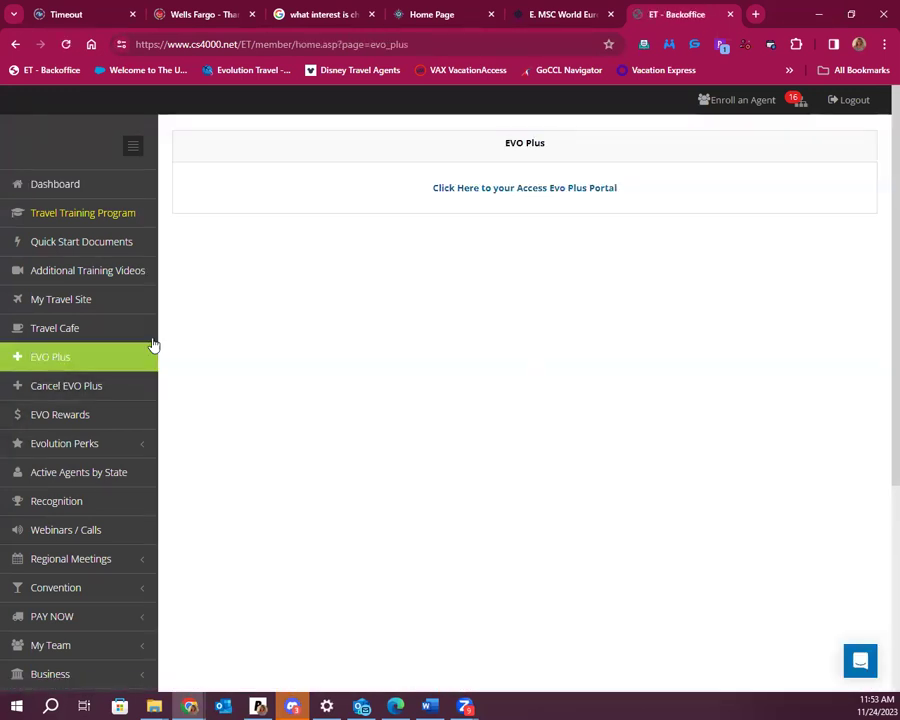
Step: In the EVO Plus portal, enter Las Vegas, Nevada with stay dates 12/12/2023 to 12/14/2023
{"action": "left_click", "coordinate": [553, 193]}
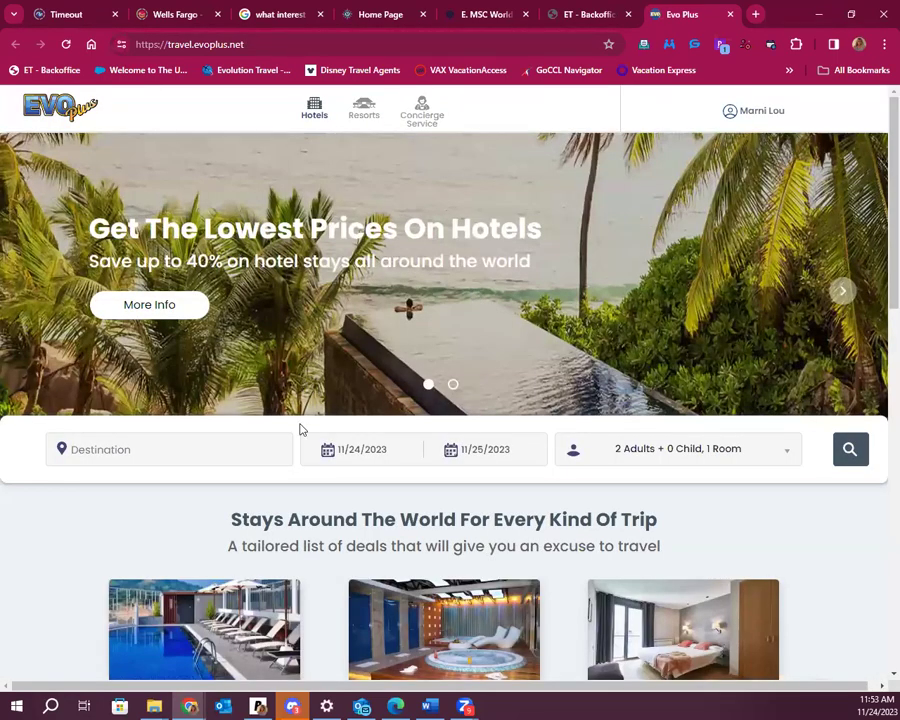
{"action": "left_click", "coordinate": [102, 452]}
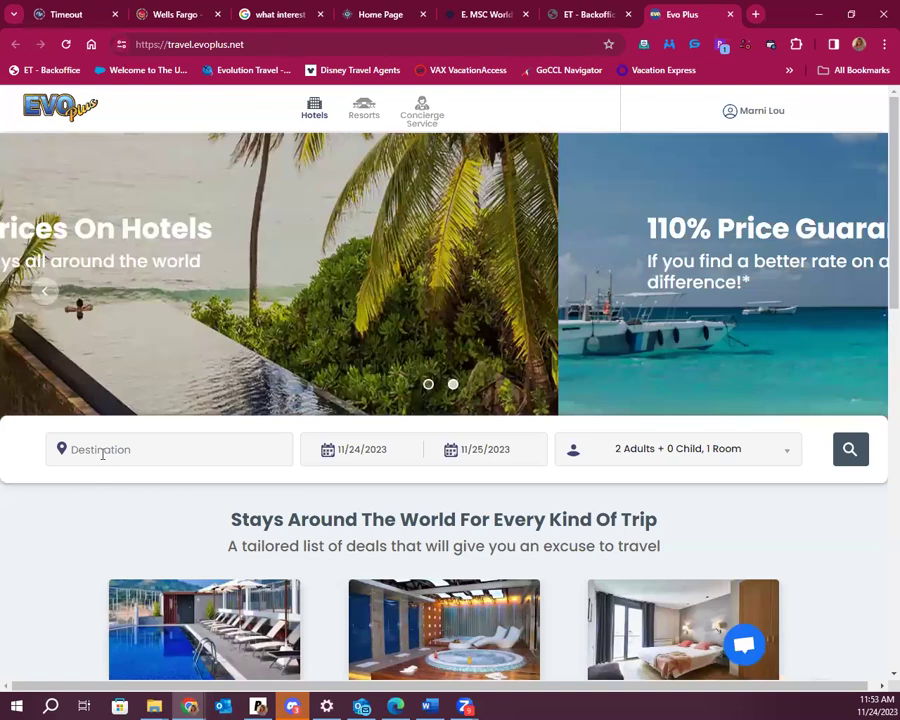
{"action": "type", "text": "La"}
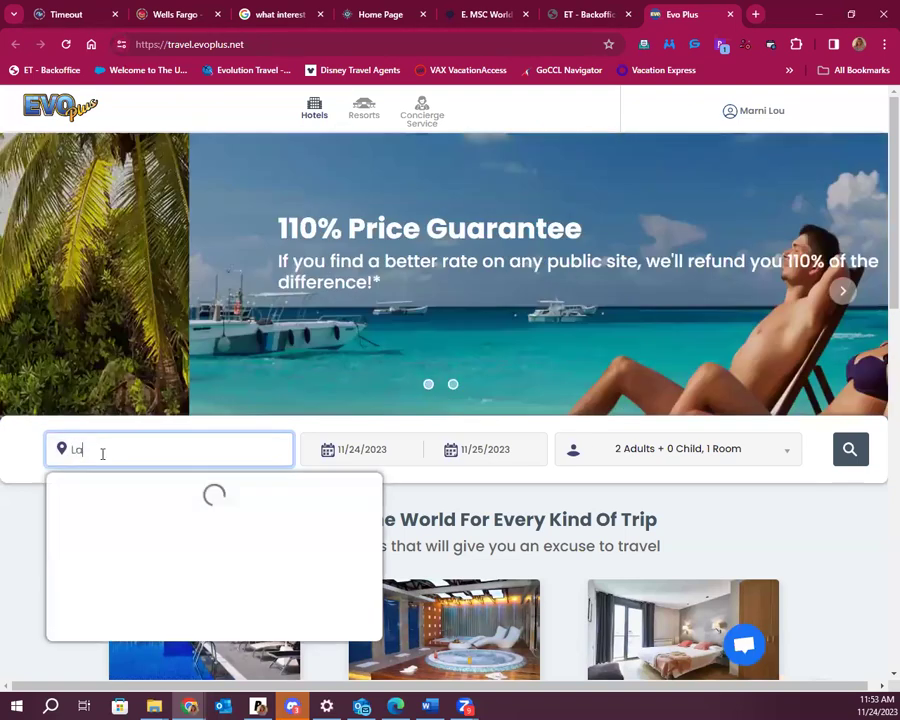
{"action": "type", "text": "s Vegas"}
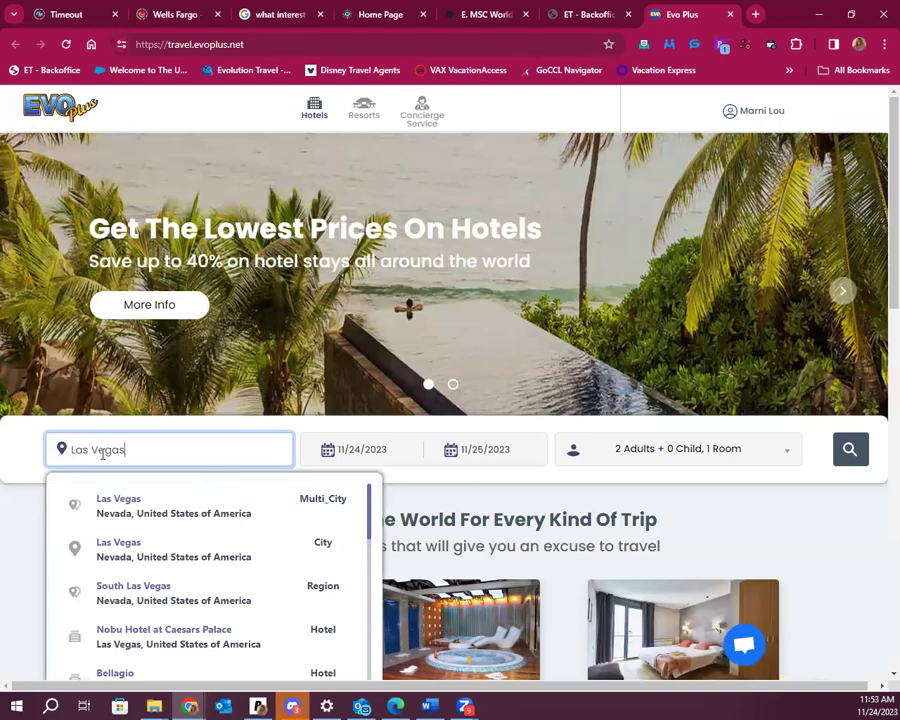
{"action": "left_click", "coordinate": [126, 514]}
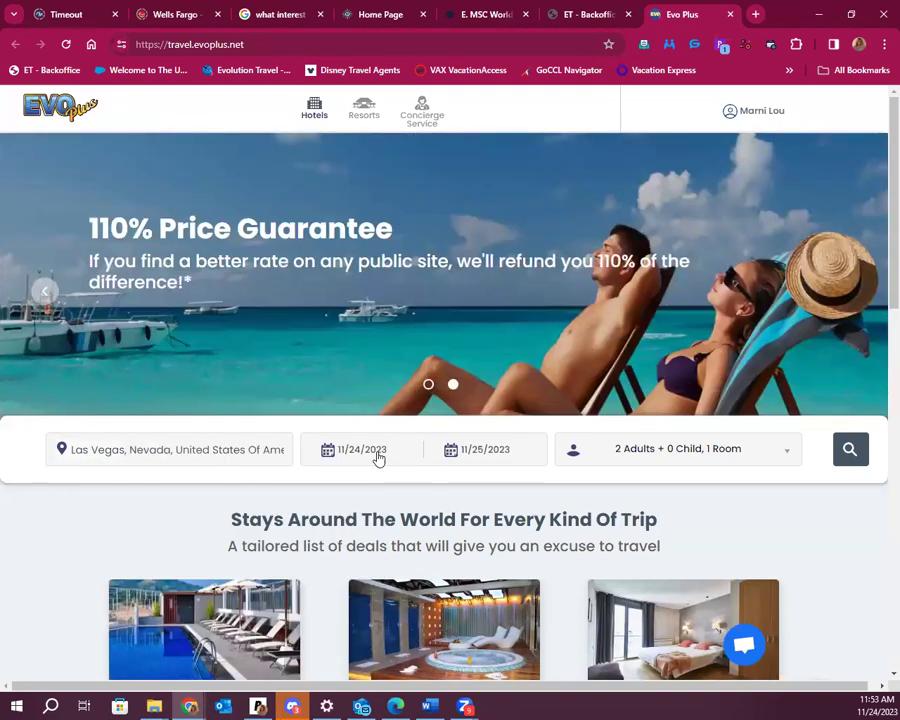
{"action": "left_click", "coordinate": [378, 458]}
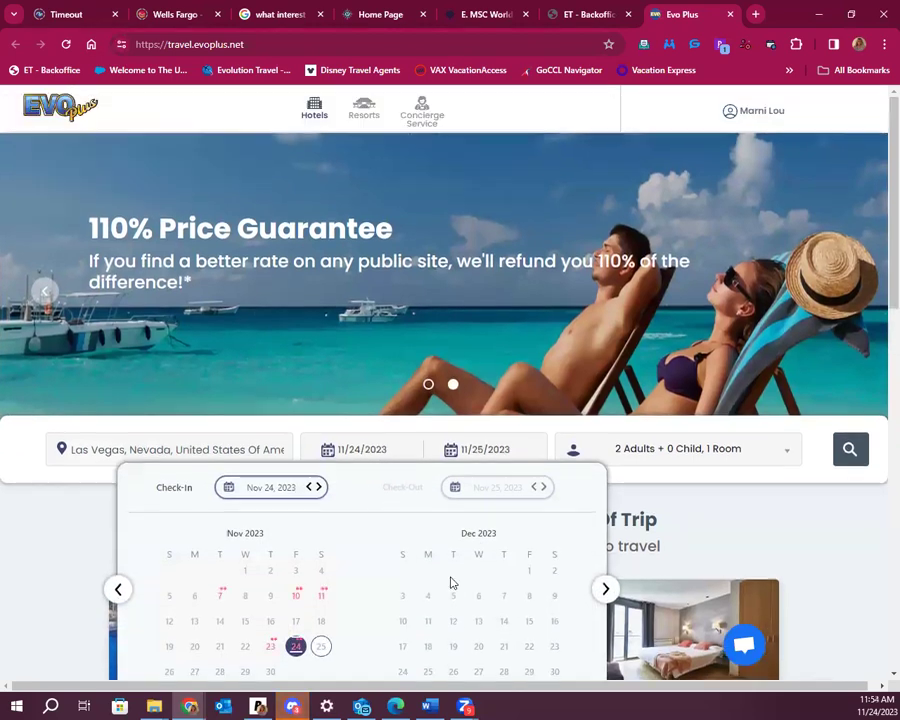
{"action": "scroll", "coordinate": [452, 580], "scroll_direction": "down", "scroll_amount": 3}
{"action": "scroll", "coordinate": [463, 543], "scroll_direction": "down", "scroll_amount": 1}
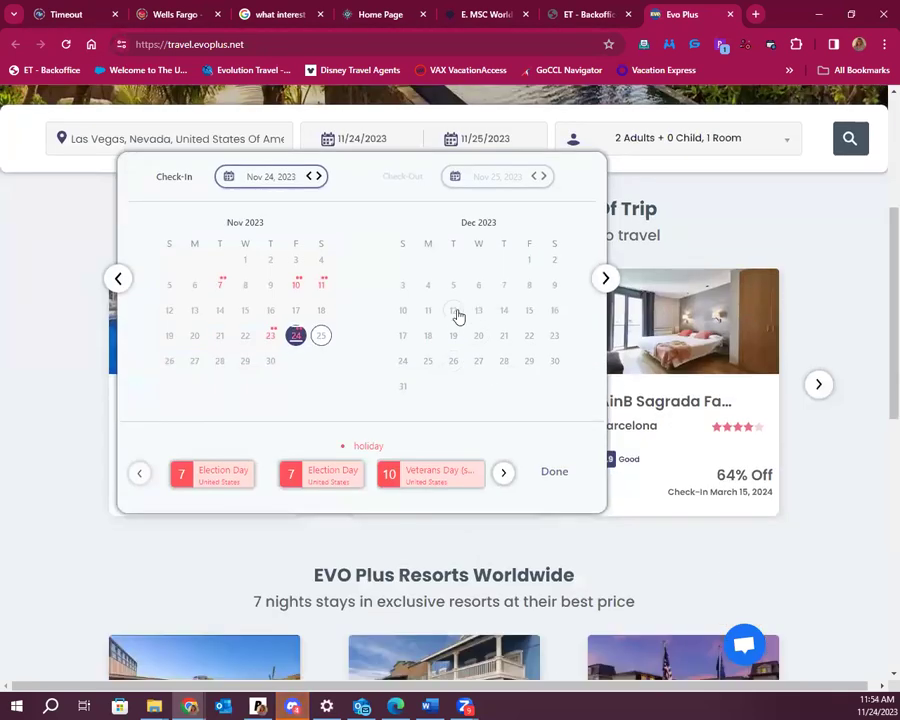
{"action": "left_click", "coordinate": [455, 315]}
{"action": "left_click", "coordinate": [503, 310]}
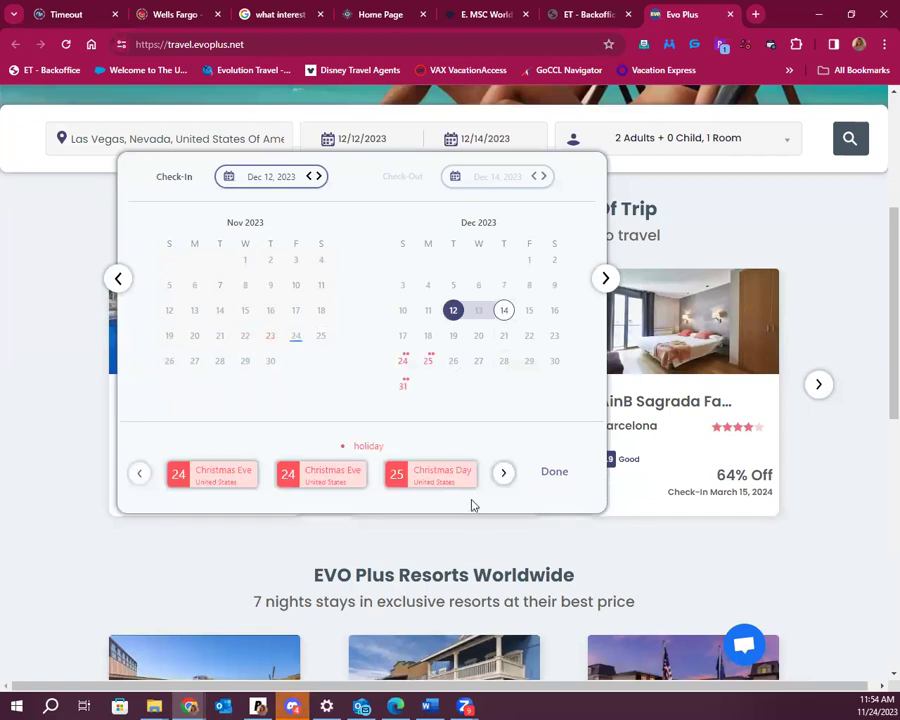
{"action": "left_click", "coordinate": [558, 475]}
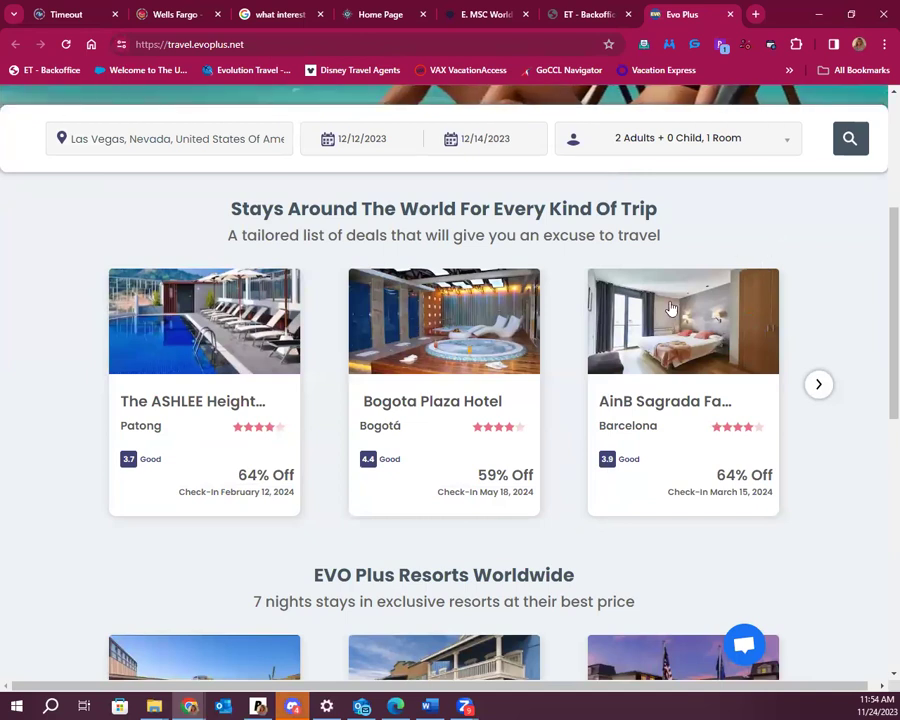
{"action": "left_click", "coordinate": [849, 147]}
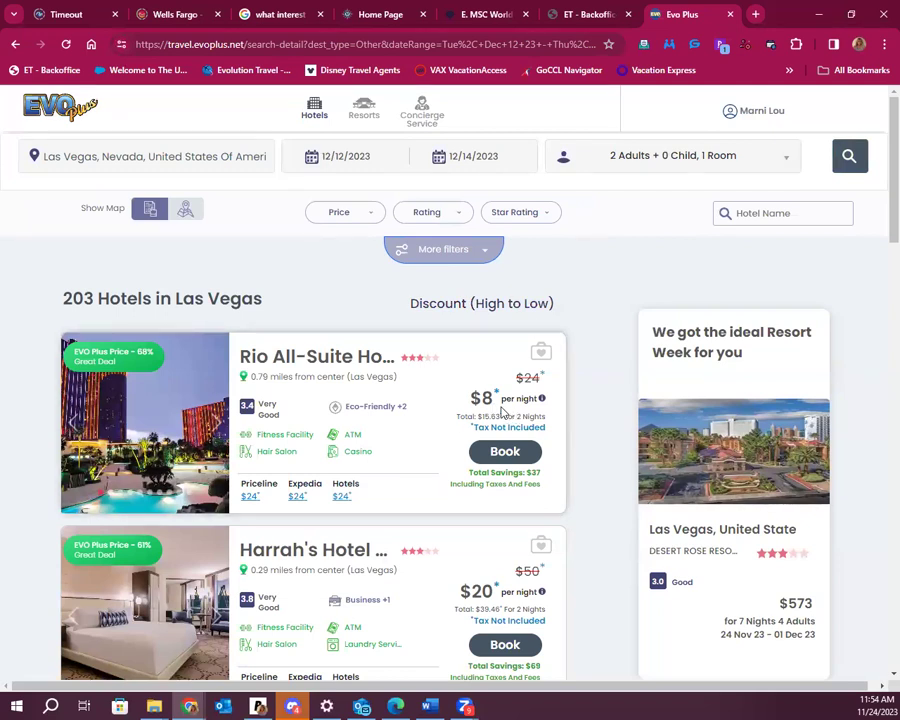
{"action": "scroll", "coordinate": [412, 410], "scroll_direction": "down", "scroll_amount": 3}
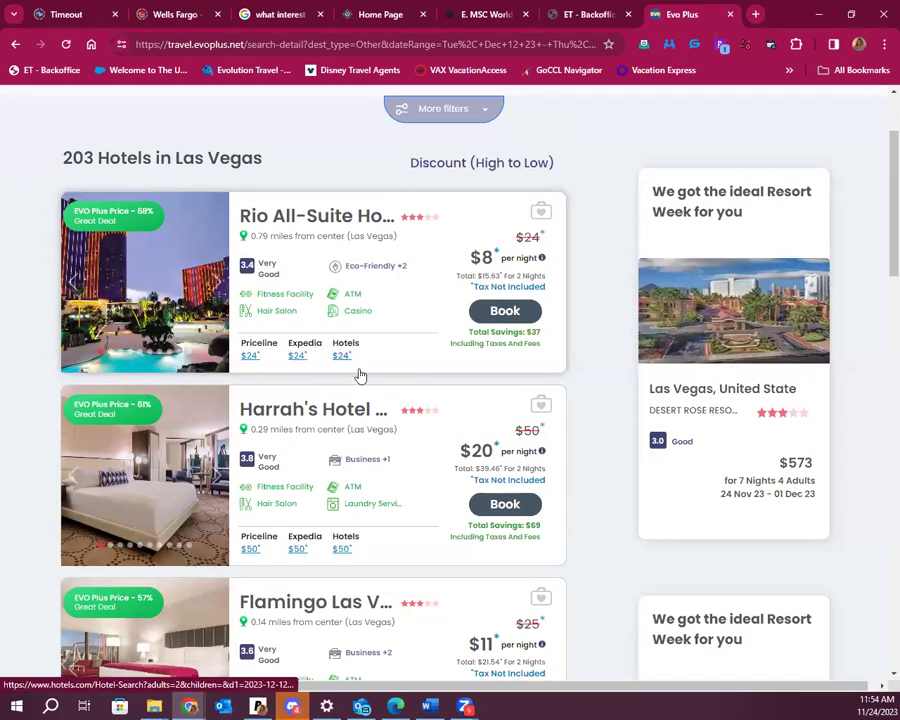
{"action": "scroll", "coordinate": [563, 462], "scroll_direction": "down", "scroll_amount": 2}
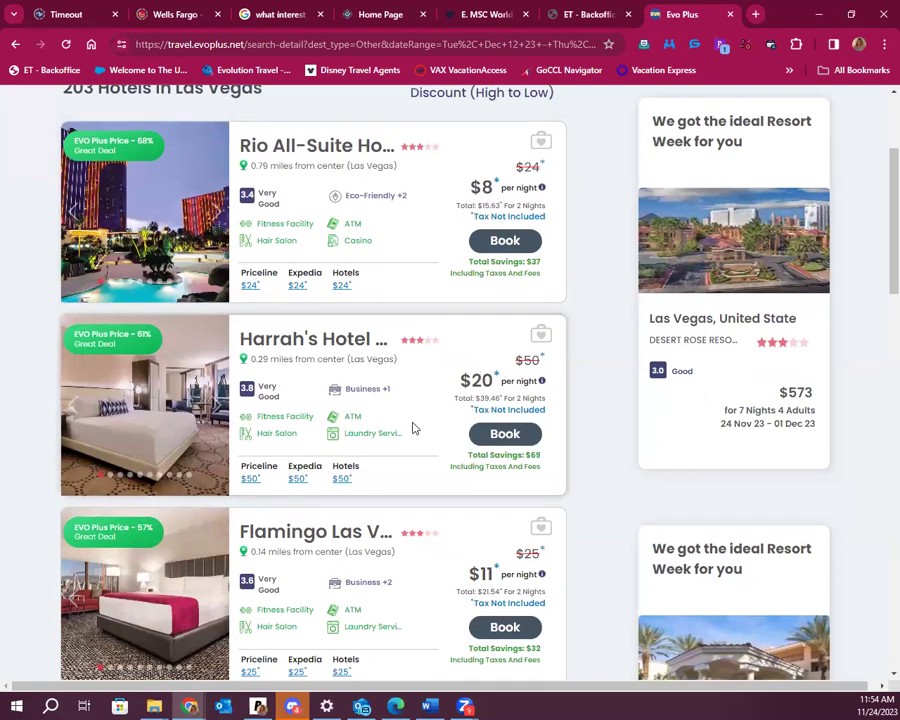
{"action": "scroll", "coordinate": [251, 485], "scroll_direction": "down", "scroll_amount": 3}
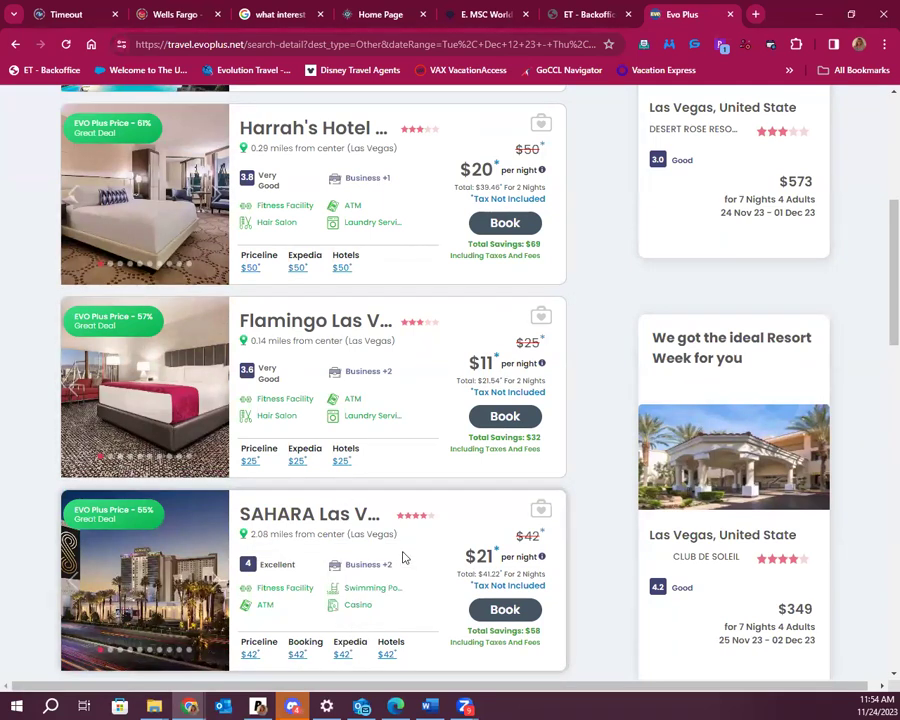
{"action": "scroll", "coordinate": [438, 553], "scroll_direction": "down", "scroll_amount": 3}
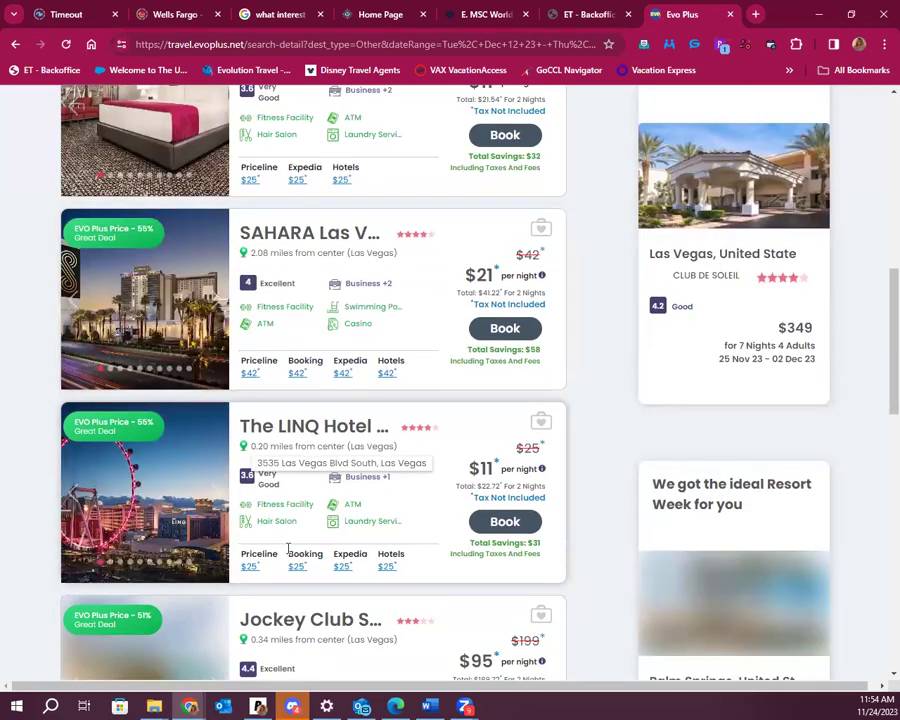
{"action": "scroll", "coordinate": [366, 594], "scroll_direction": "down", "scroll_amount": 2}
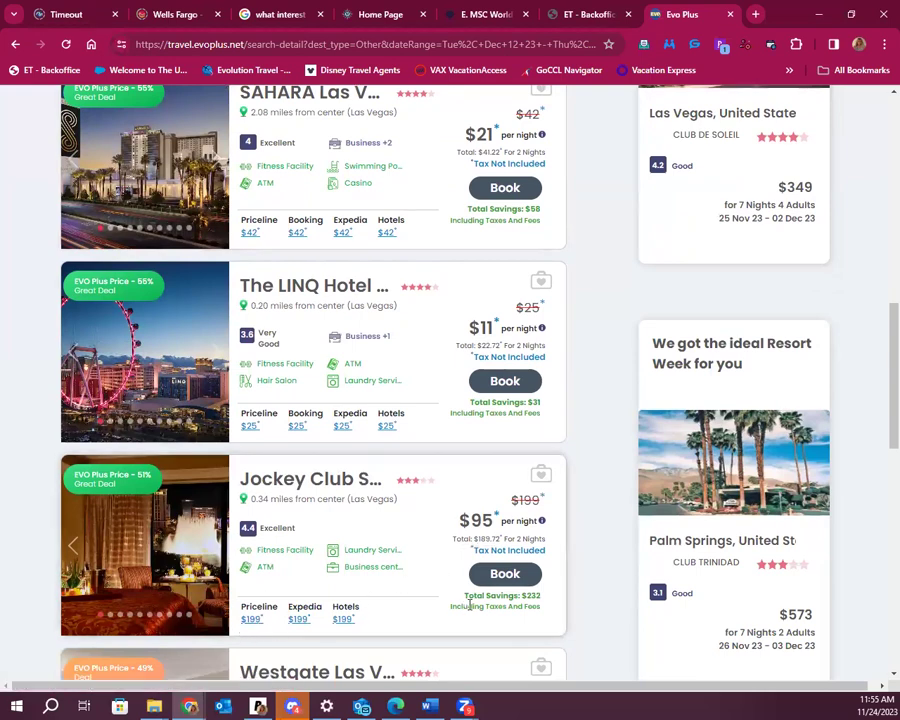
{"action": "scroll", "coordinate": [446, 594], "scroll_direction": "down", "scroll_amount": 4}
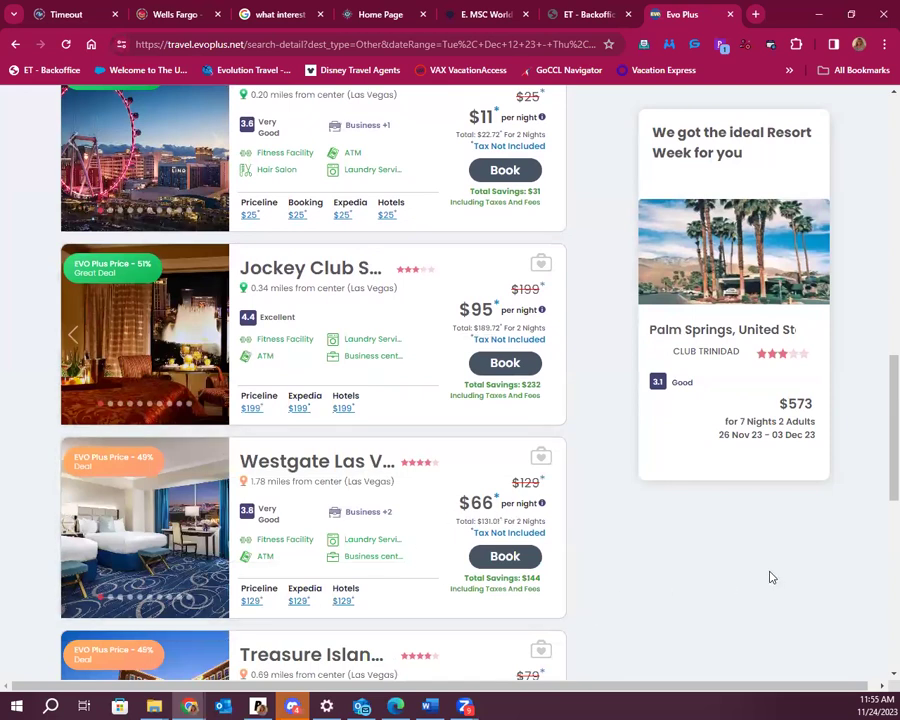
{"action": "scroll", "coordinate": [771, 577], "scroll_direction": "up", "scroll_amount": 1}
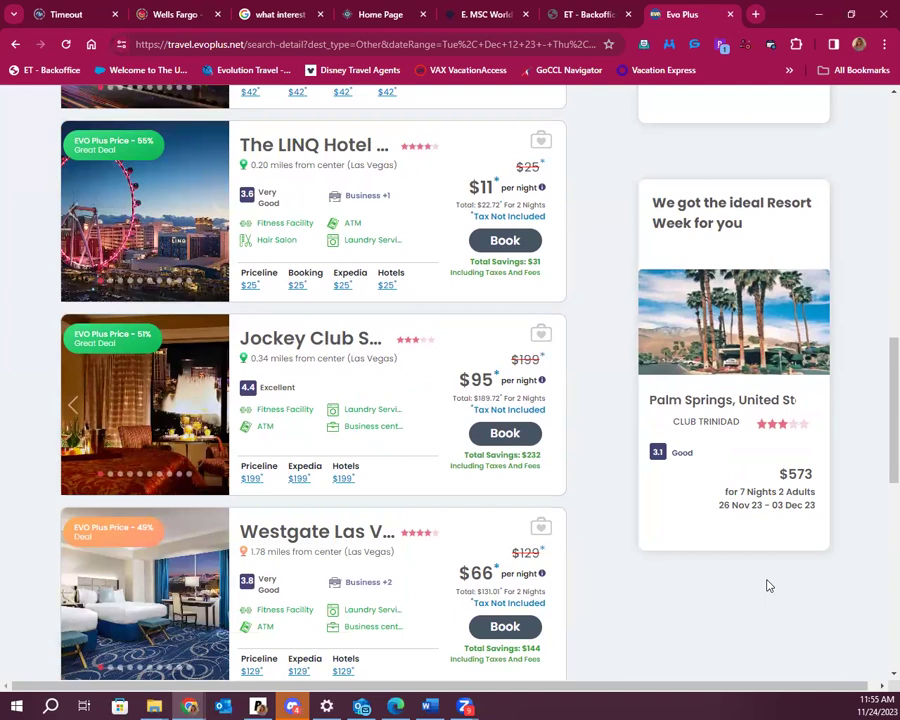
{"action": "left_click", "coordinate": [582, 16]}
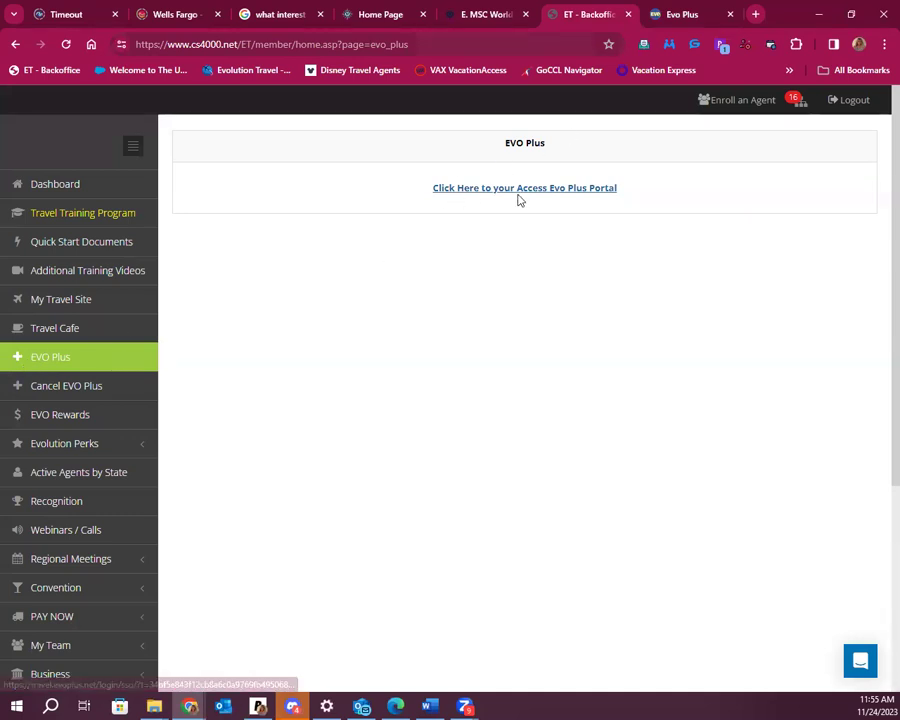
{"action": "left_click", "coordinate": [690, 14]}
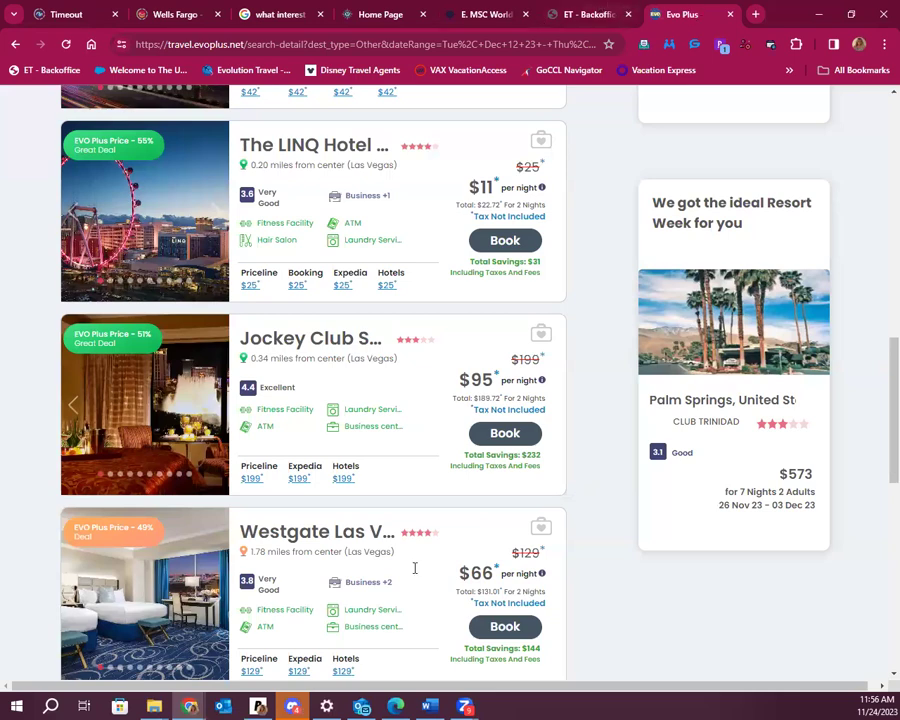
{"action": "scroll", "coordinate": [436, 526], "scroll_direction": "down", "scroll_amount": 6}
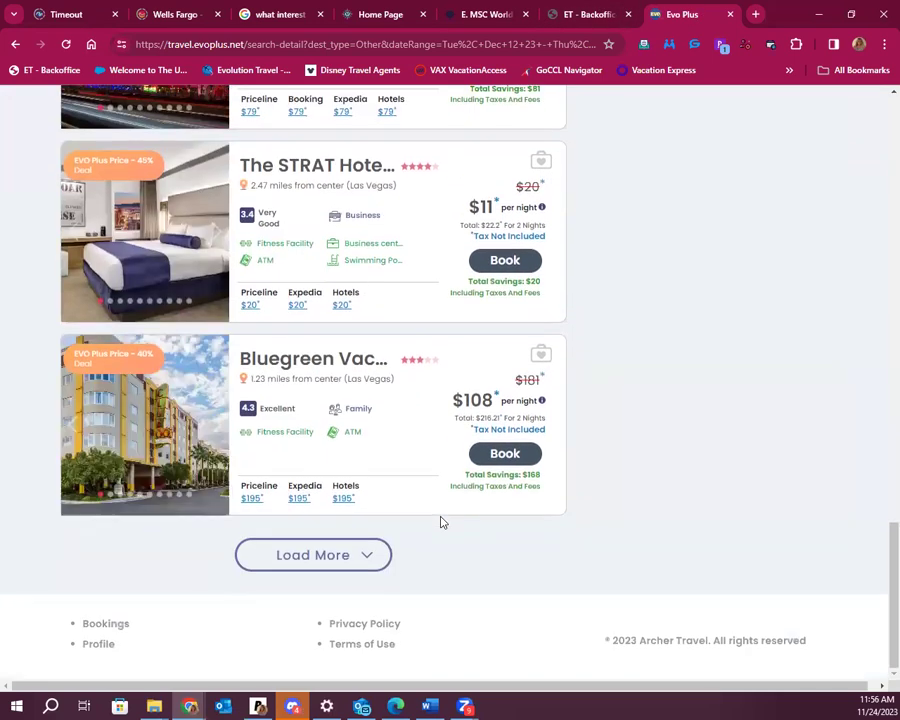
{"action": "scroll", "coordinate": [441, 521], "scroll_direction": "up", "scroll_amount": 1}
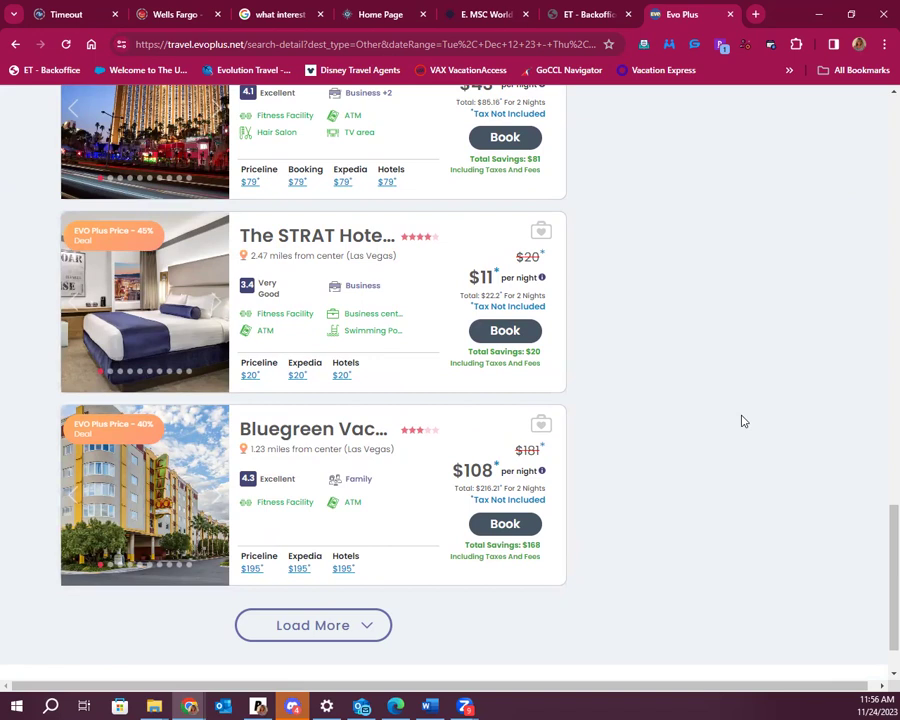
{"action": "scroll", "coordinate": [355, 343], "scroll_direction": "up", "scroll_amount": 1}
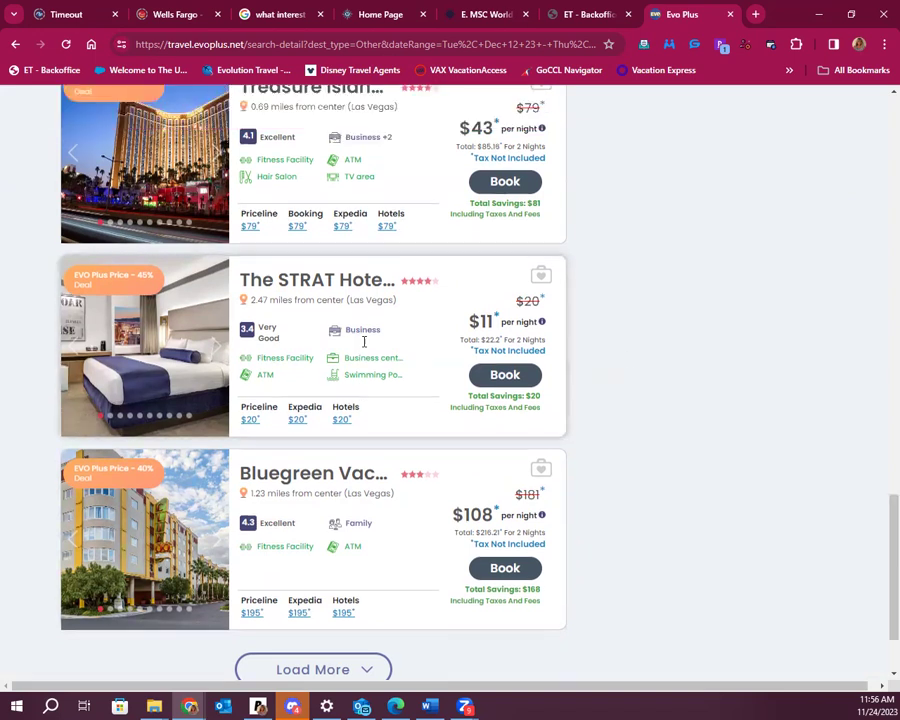
{"action": "scroll", "coordinate": [360, 300], "scroll_direction": "up", "scroll_amount": 3}
{"action": "scroll", "coordinate": [496, 335], "scroll_direction": "up", "scroll_amount": 5}
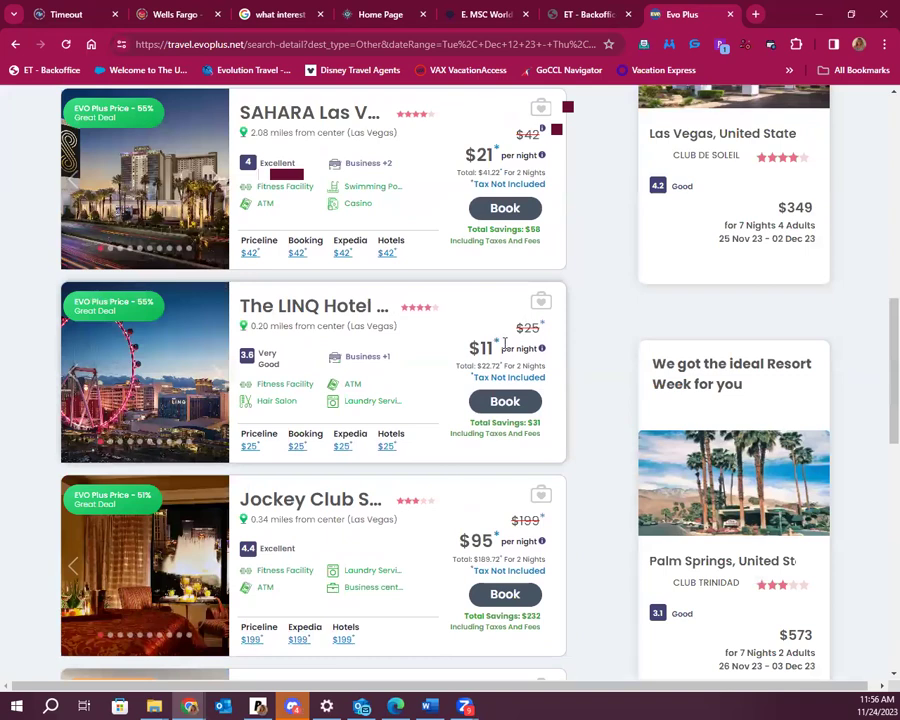
{"action": "scroll", "coordinate": [504, 343], "scroll_direction": "up", "scroll_amount": 2}
{"action": "scroll", "coordinate": [508, 350], "scroll_direction": "up", "scroll_amount": 3}
{"action": "scroll", "coordinate": [508, 350], "scroll_direction": "up", "scroll_amount": 2}
{"action": "scroll", "coordinate": [510, 344], "scroll_direction": "down", "scroll_amount": 1}
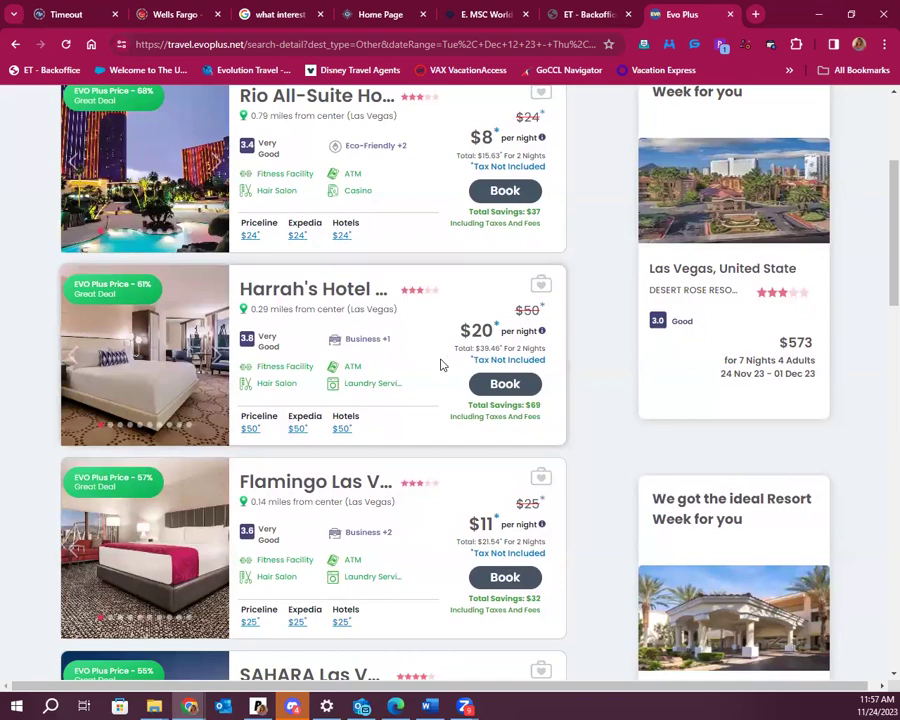
{"action": "scroll", "coordinate": [398, 450], "scroll_direction": "down", "scroll_amount": 4}
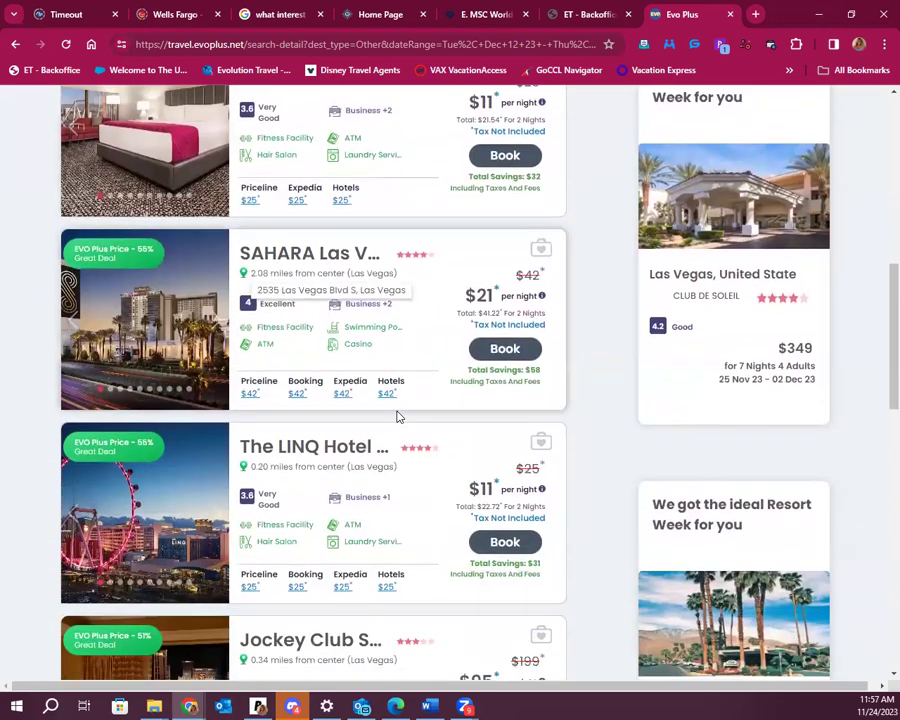
{"action": "scroll", "coordinate": [405, 395], "scroll_direction": "down", "scroll_amount": 1}
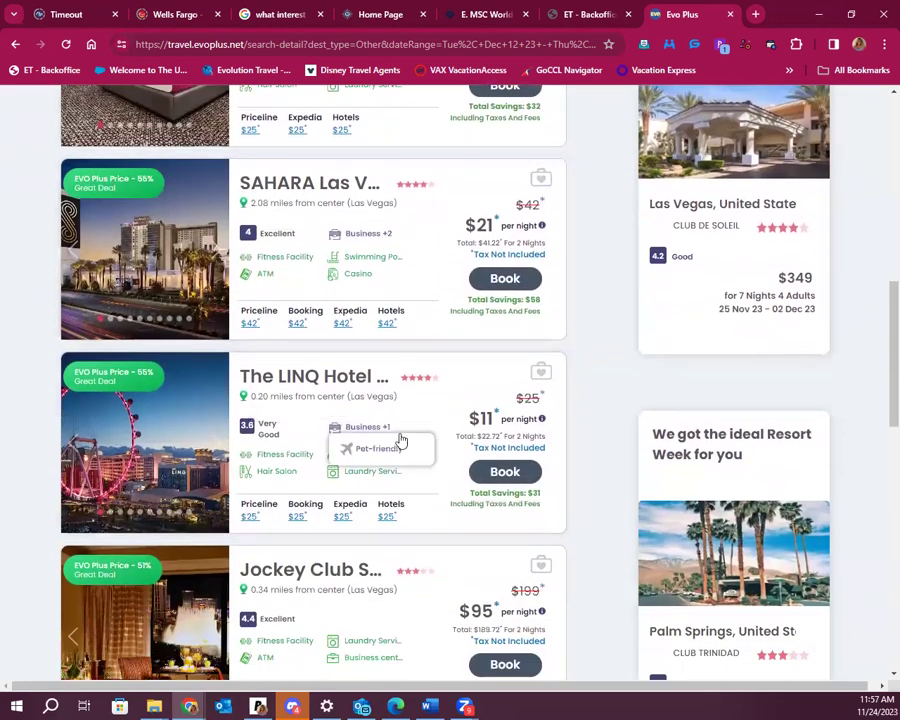
{"action": "scroll", "coordinate": [400, 445], "scroll_direction": "down", "scroll_amount": 4}
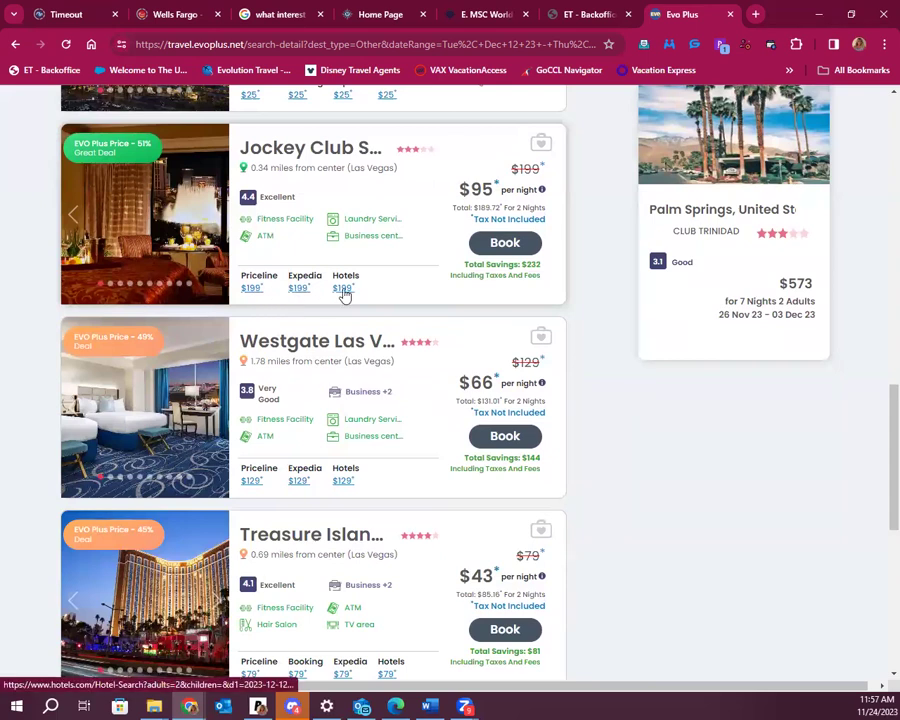
{"action": "left_click", "coordinate": [493, 246]}
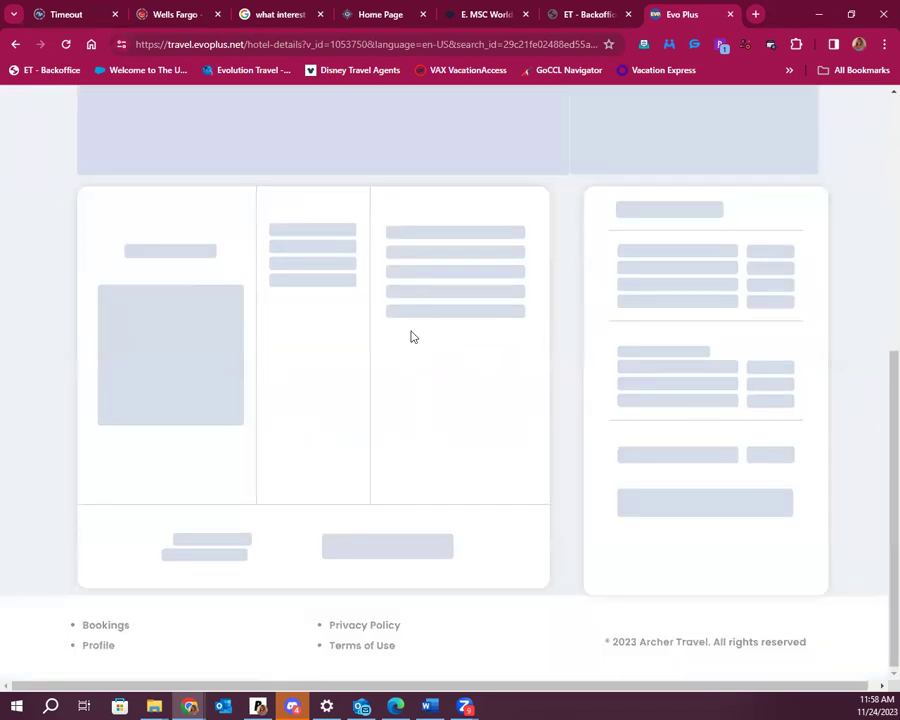
{"action": "scroll", "coordinate": [430, 330], "scroll_direction": "up", "scroll_amount": 5}
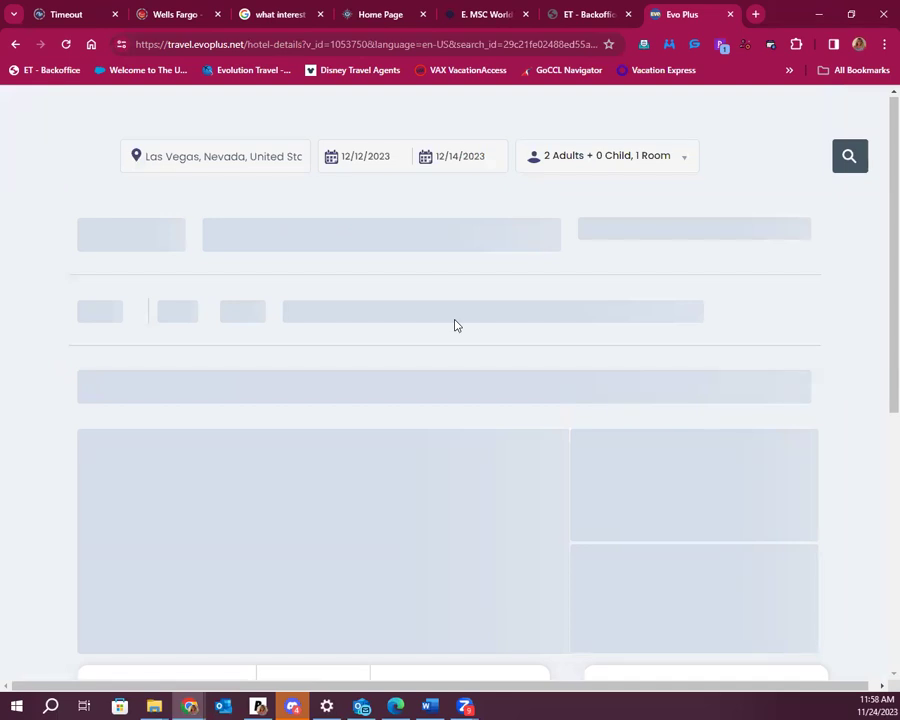
{"action": "scroll", "coordinate": [455, 325], "scroll_direction": "down", "scroll_amount": 5}
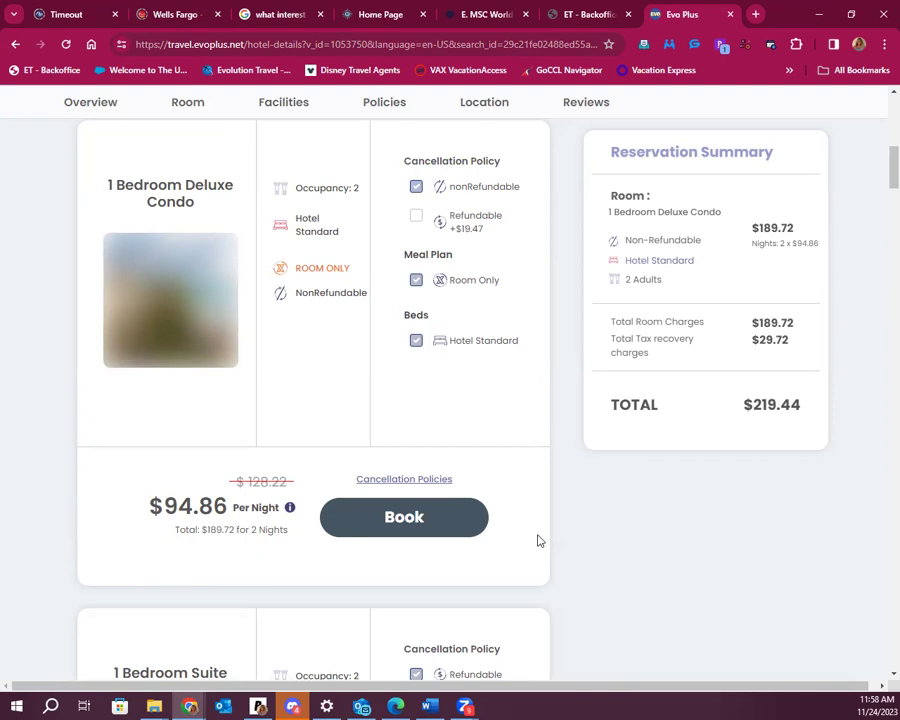
{"action": "scroll", "coordinate": [537, 541], "scroll_direction": "down", "scroll_amount": 3}
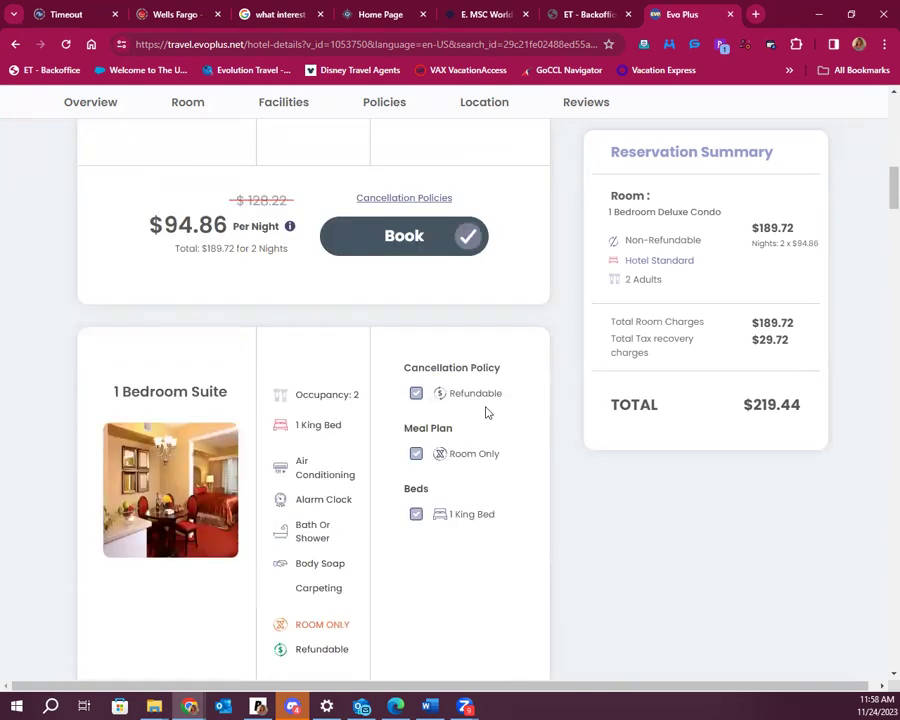
{"action": "scroll", "coordinate": [445, 577], "scroll_direction": "down", "scroll_amount": 1}
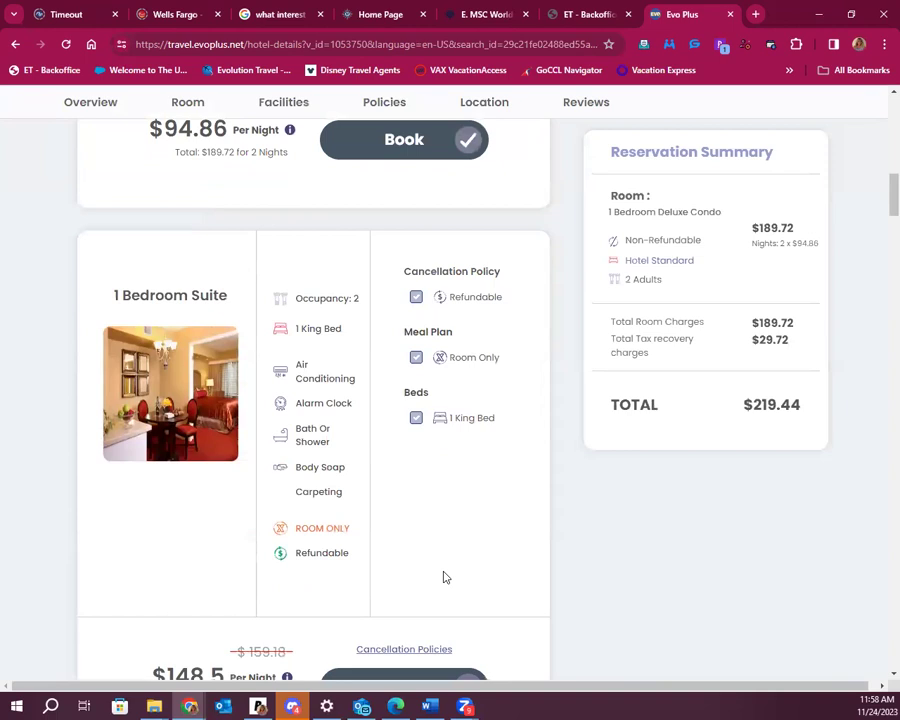
{"action": "scroll", "coordinate": [446, 577], "scroll_direction": "down", "scroll_amount": 6}
{"action": "scroll", "coordinate": [370, 512], "scroll_direction": "down", "scroll_amount": 1}
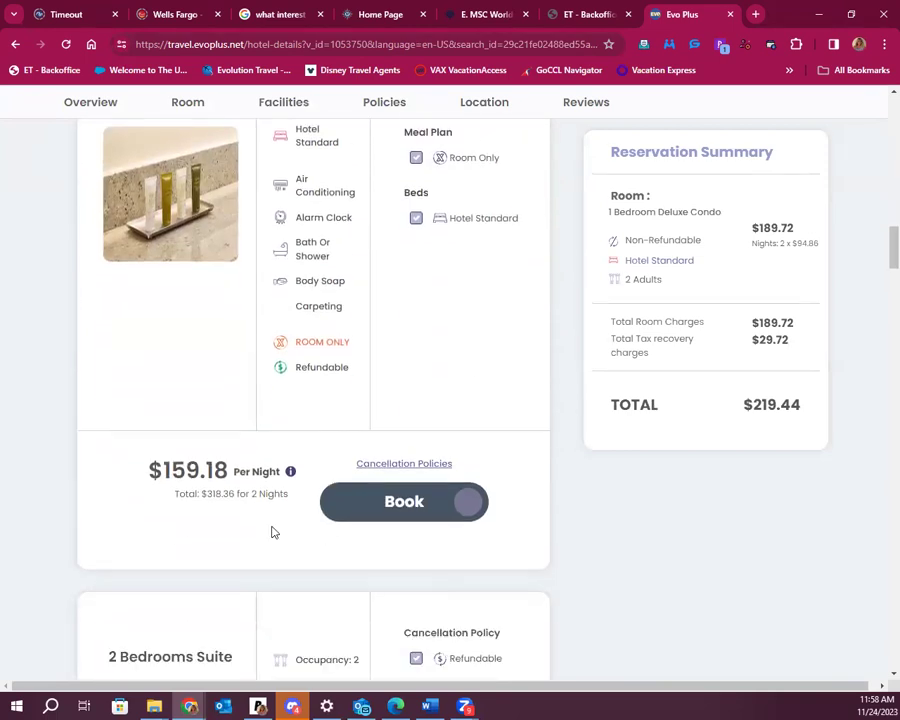
{"action": "scroll", "coordinate": [237, 538], "scroll_direction": "up", "scroll_amount": 3}
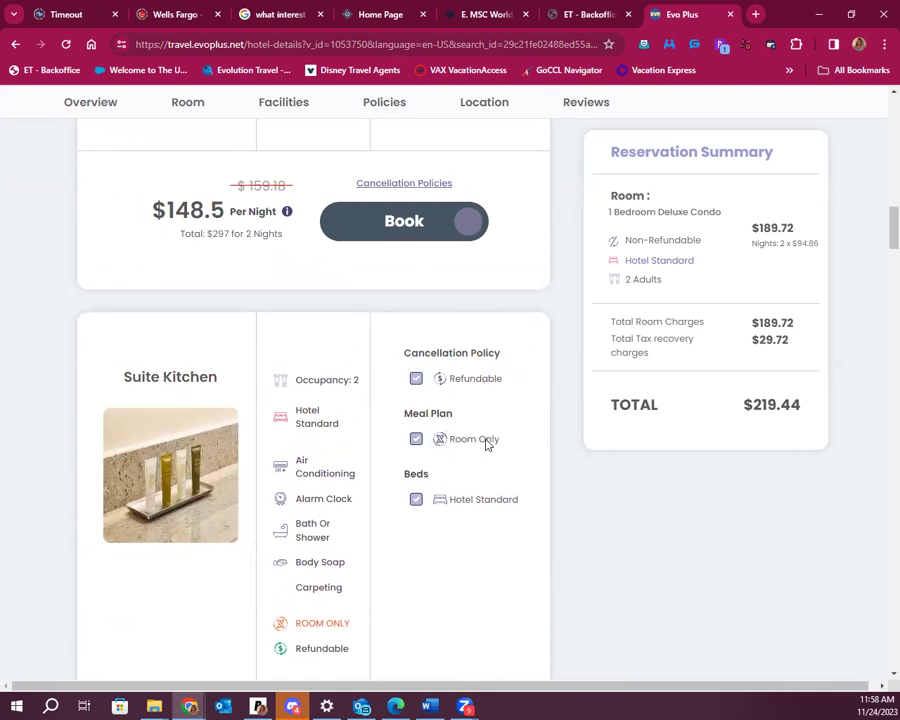
{"action": "scroll", "coordinate": [350, 628], "scroll_direction": "down", "scroll_amount": 2}
{"action": "scroll", "coordinate": [330, 638], "scroll_direction": "down", "scroll_amount": 11}
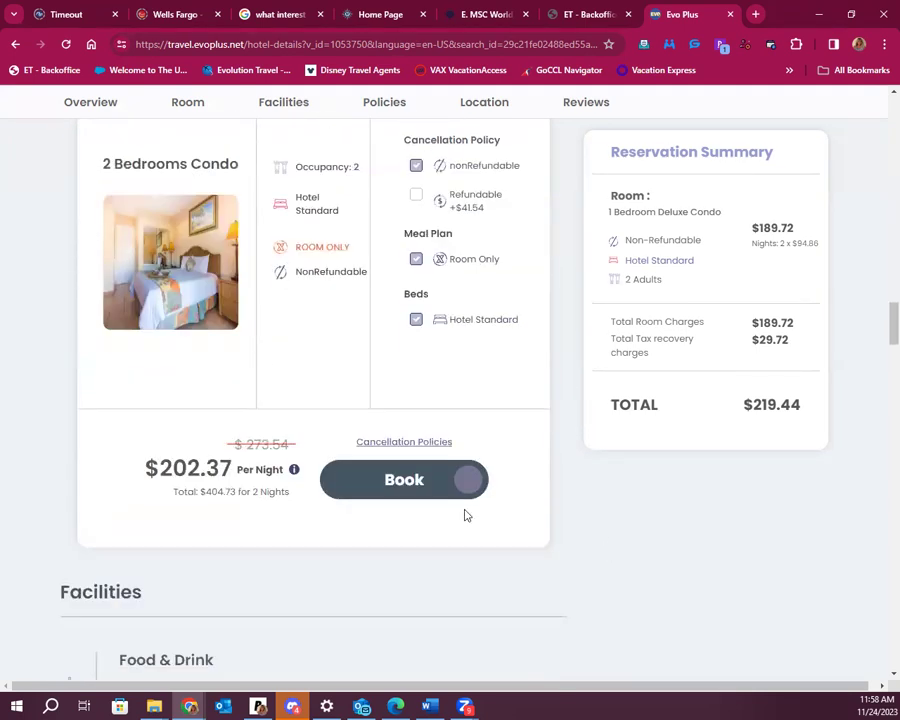
{"action": "scroll", "coordinate": [400, 530], "scroll_direction": "down", "scroll_amount": 4}
{"action": "scroll", "coordinate": [364, 506], "scroll_direction": "down", "scroll_amount": 1}
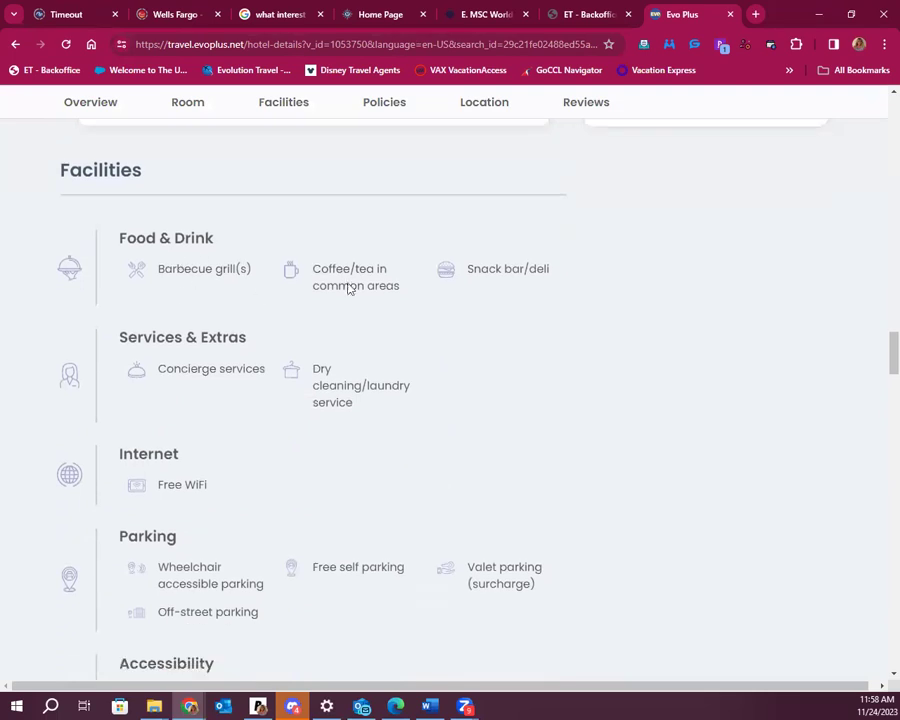
{"action": "scroll", "coordinate": [232, 462], "scroll_direction": "down", "scroll_amount": 10}
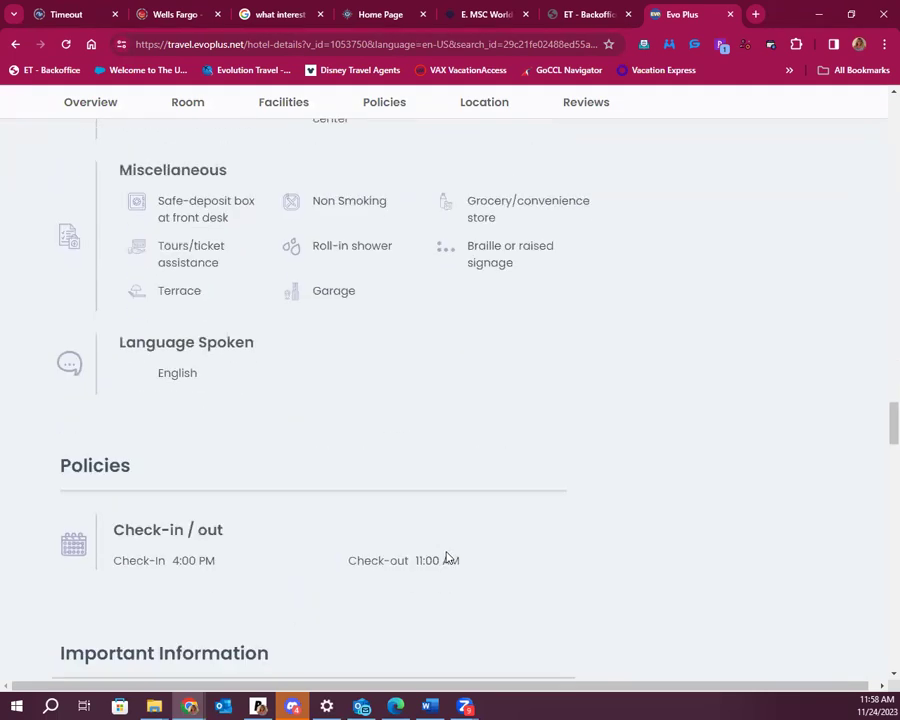
{"action": "scroll", "coordinate": [361, 533], "scroll_direction": "down", "scroll_amount": 3}
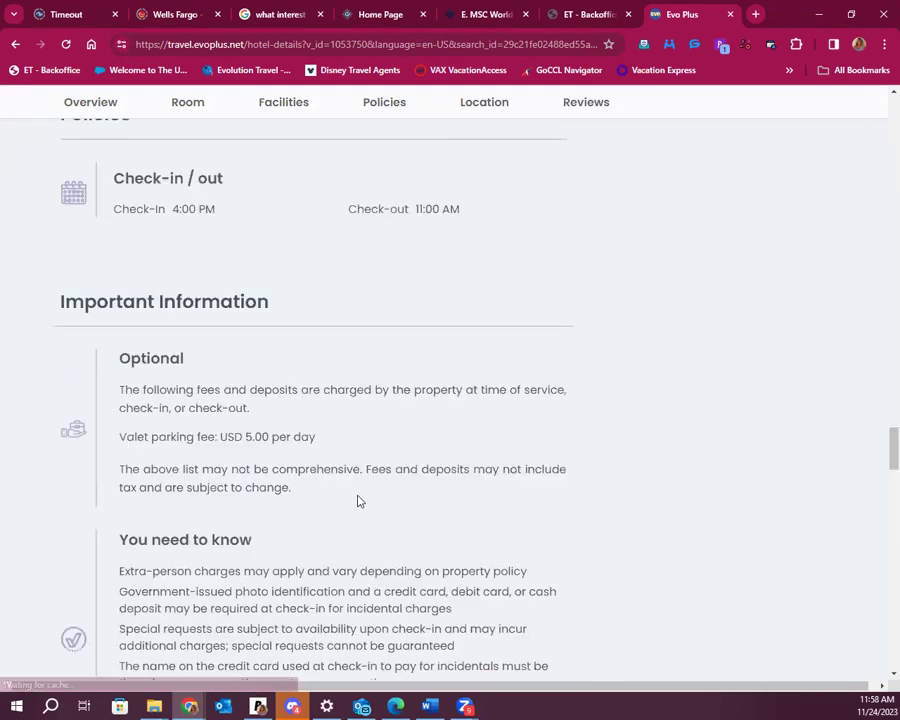
Step: Google 'profitagility agent login' in a new tab and open the 'Profit Agility: Login' result
{"action": "left_click", "coordinate": [756, 14]}
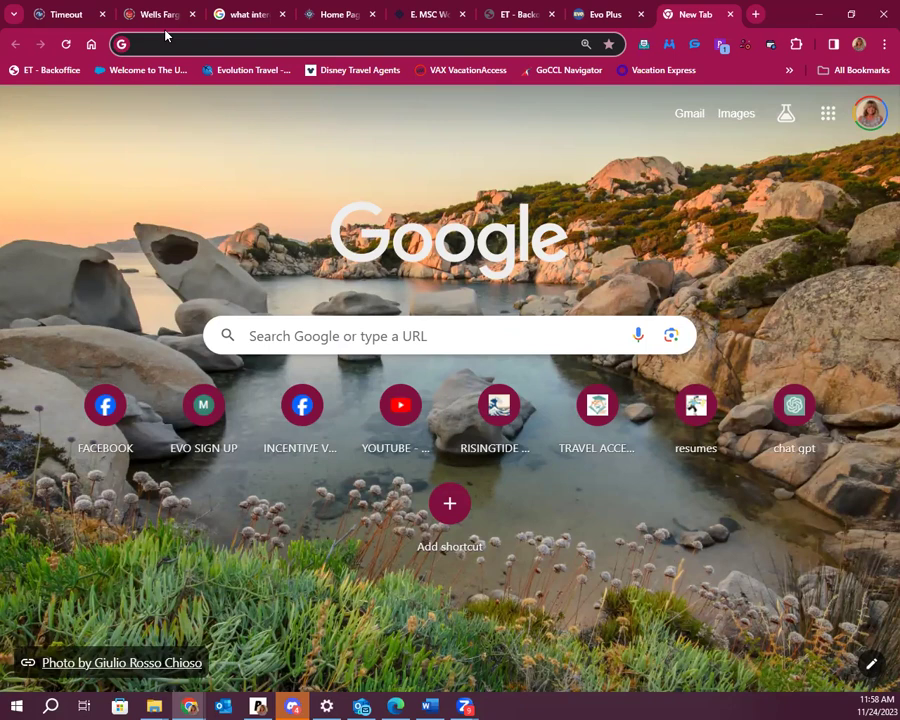
{"action": "type", "text": "profitagility agent login"}
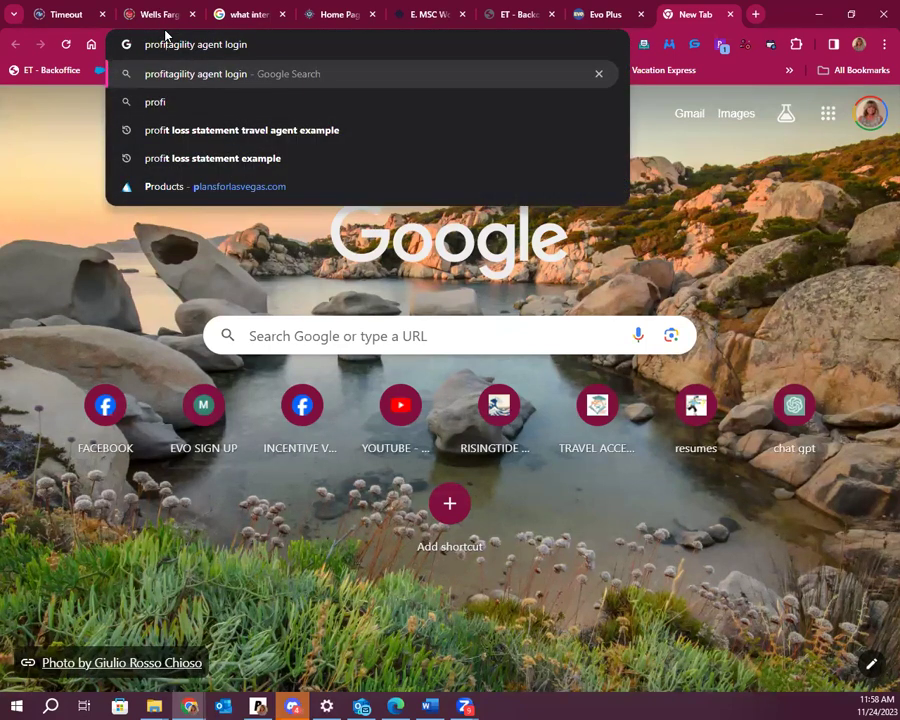
{"action": "key", "text": "Return"}
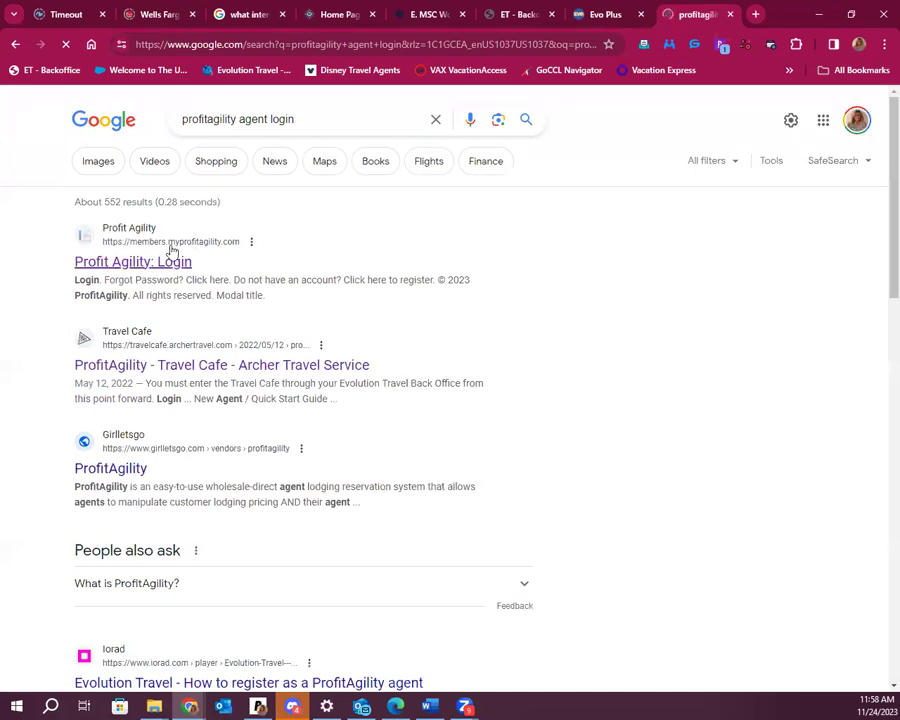
{"action": "left_click", "coordinate": [147, 270]}
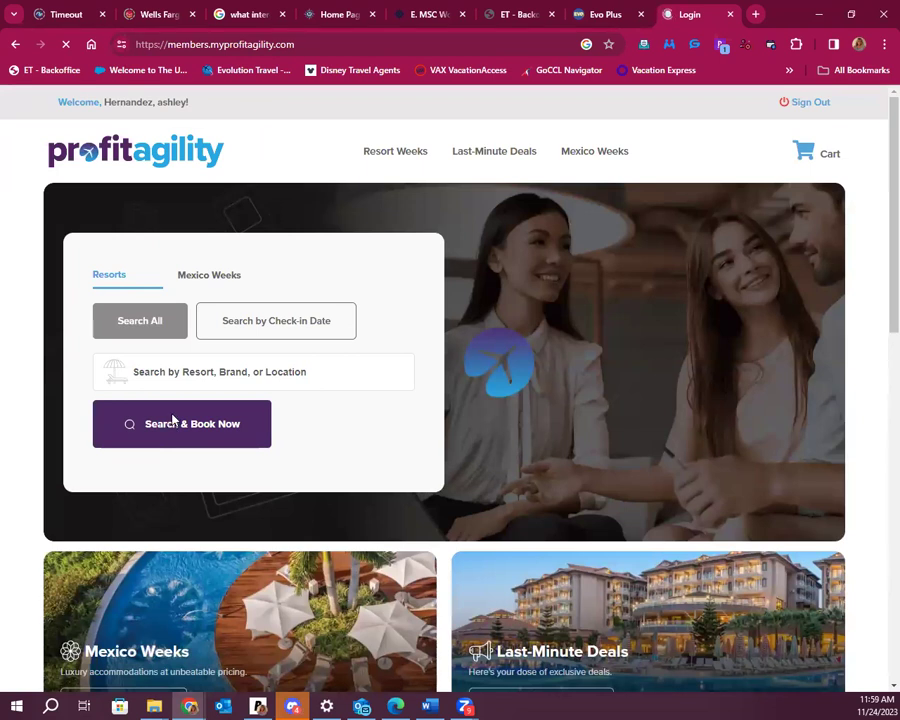
Step: Run Search & Book Now for all resort weeks and scroll through the 127 resort results
{"action": "left_click", "coordinate": [176, 424]}
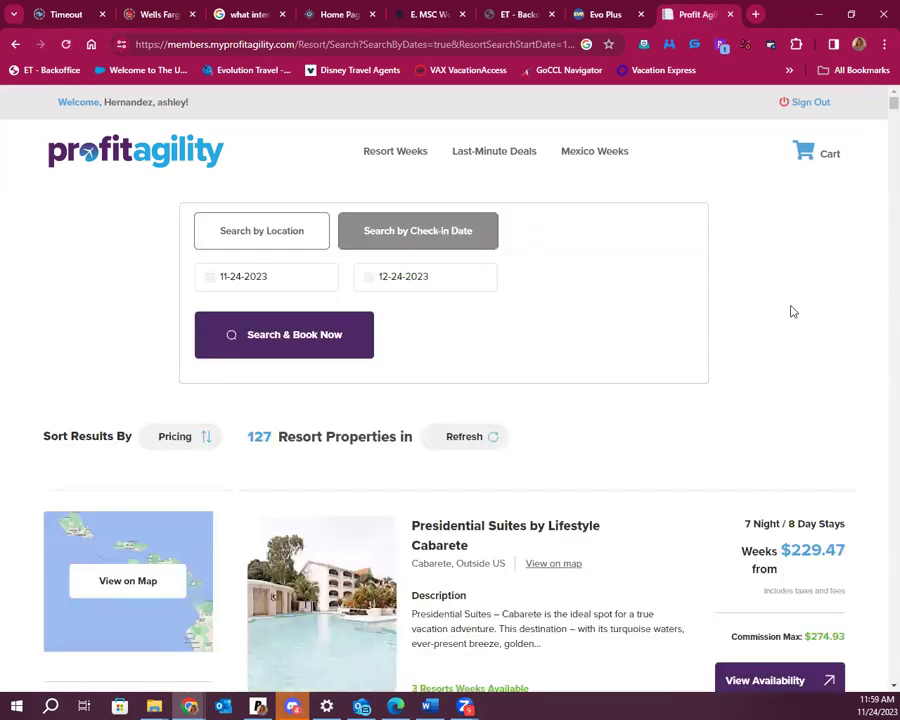
{"action": "scroll", "coordinate": [793, 312], "scroll_direction": "down", "scroll_amount": 2}
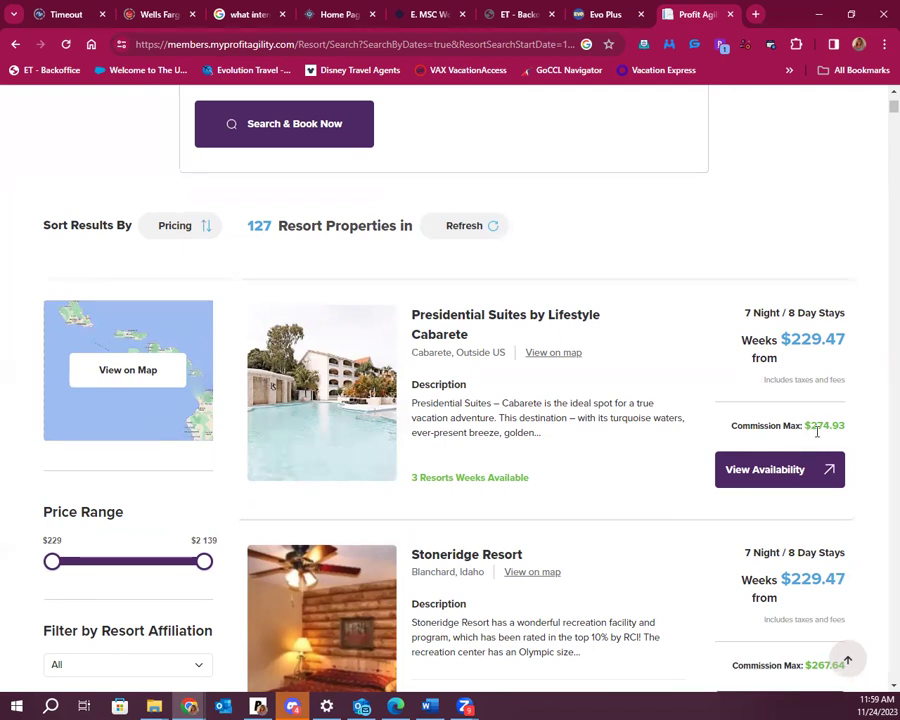
{"action": "scroll", "coordinate": [776, 454], "scroll_direction": "down", "scroll_amount": 3}
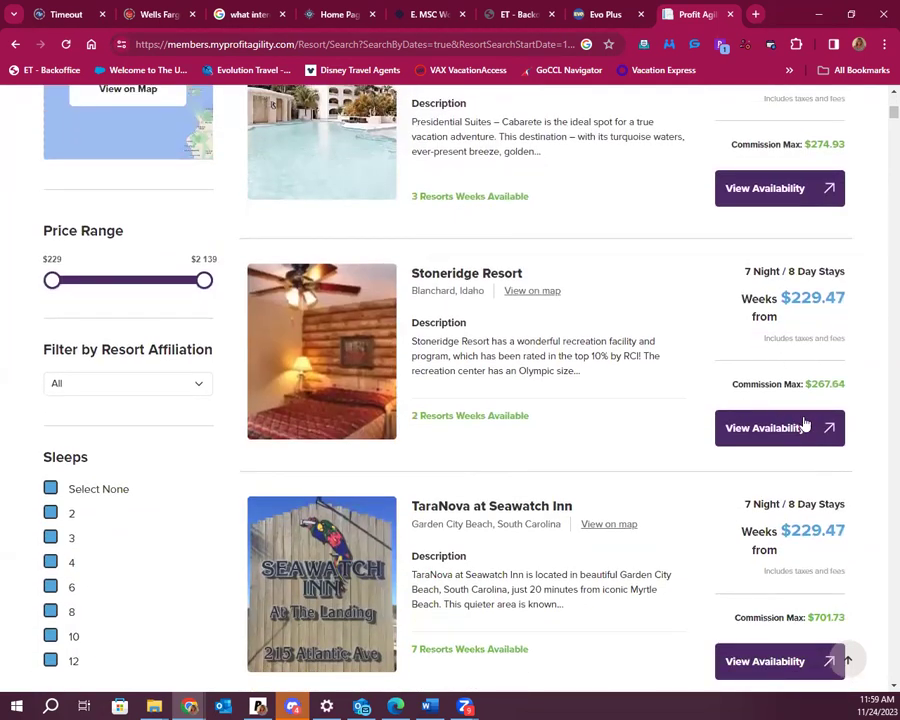
{"action": "scroll", "coordinate": [770, 630], "scroll_direction": "down", "scroll_amount": 1}
{"action": "scroll", "coordinate": [781, 618], "scroll_direction": "down", "scroll_amount": 2}
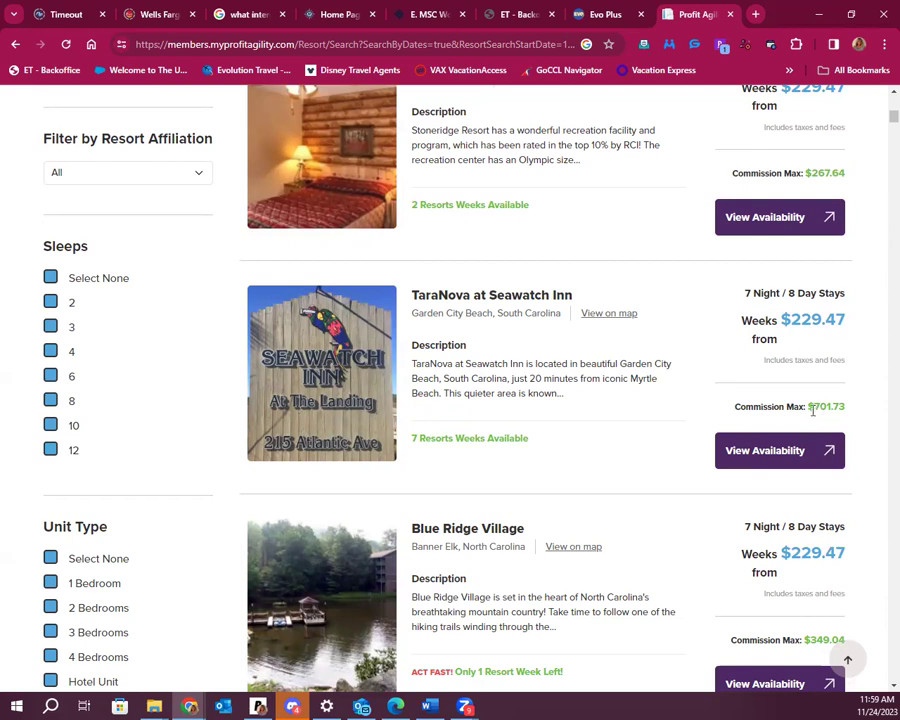
{"action": "left_click", "coordinate": [754, 459]}
{"action": "scroll", "coordinate": [497, 460], "scroll_direction": "down", "scroll_amount": 3}
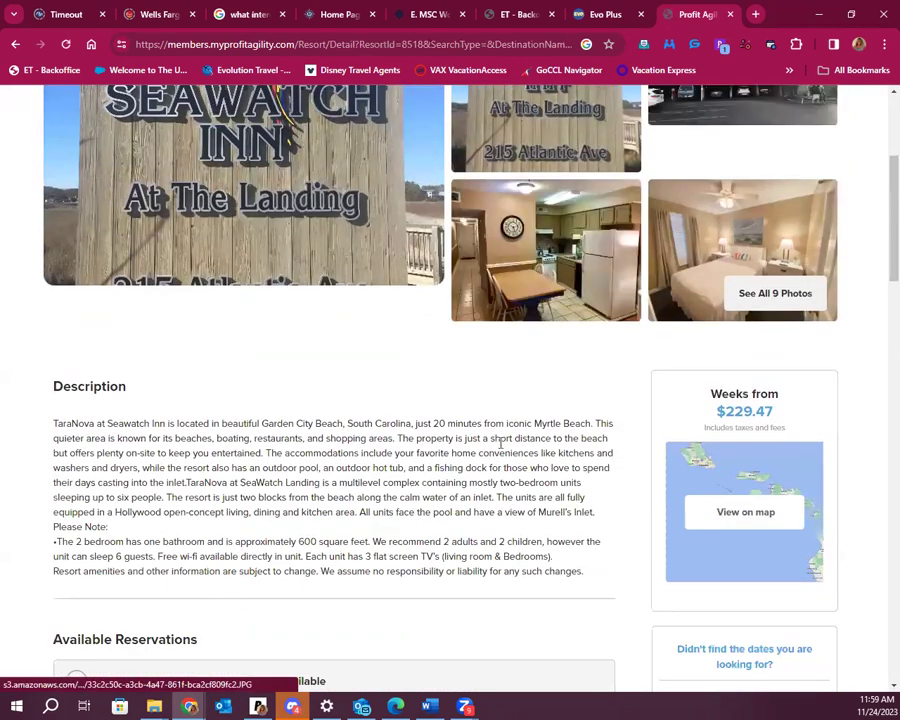
{"action": "scroll", "coordinate": [500, 444], "scroll_direction": "down", "scroll_amount": 5}
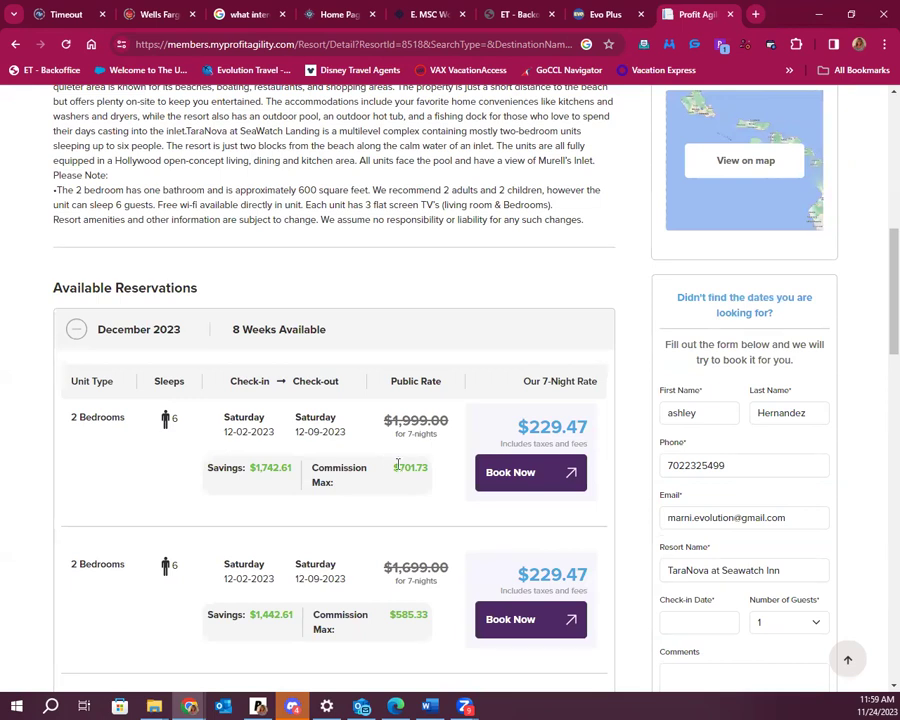
{"action": "double_click", "coordinate": [554, 419]}
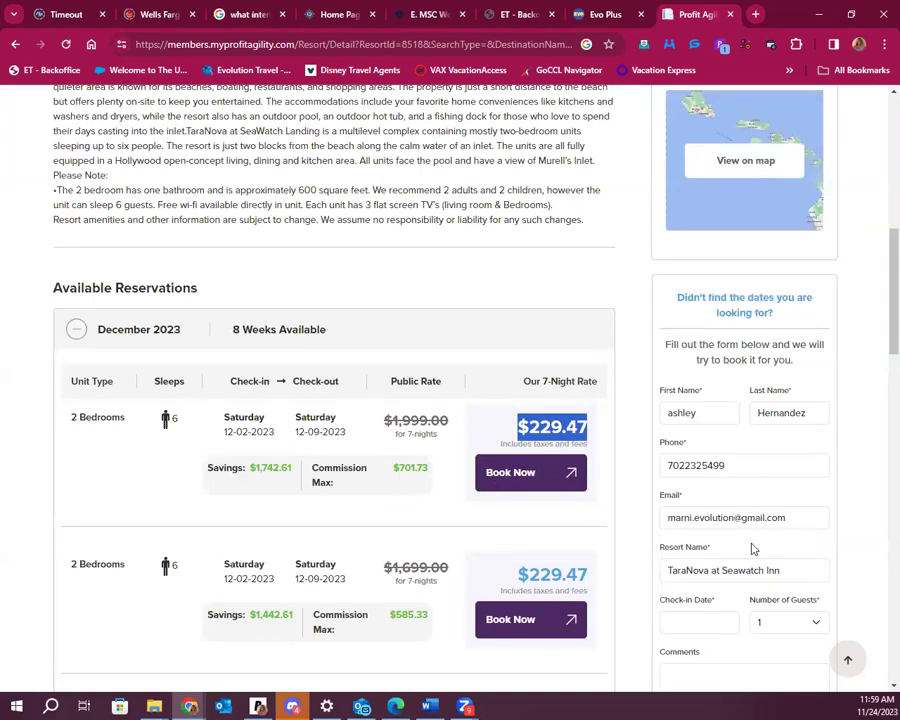
{"action": "scroll", "coordinate": [199, 331], "scroll_direction": "up", "scroll_amount": 5}
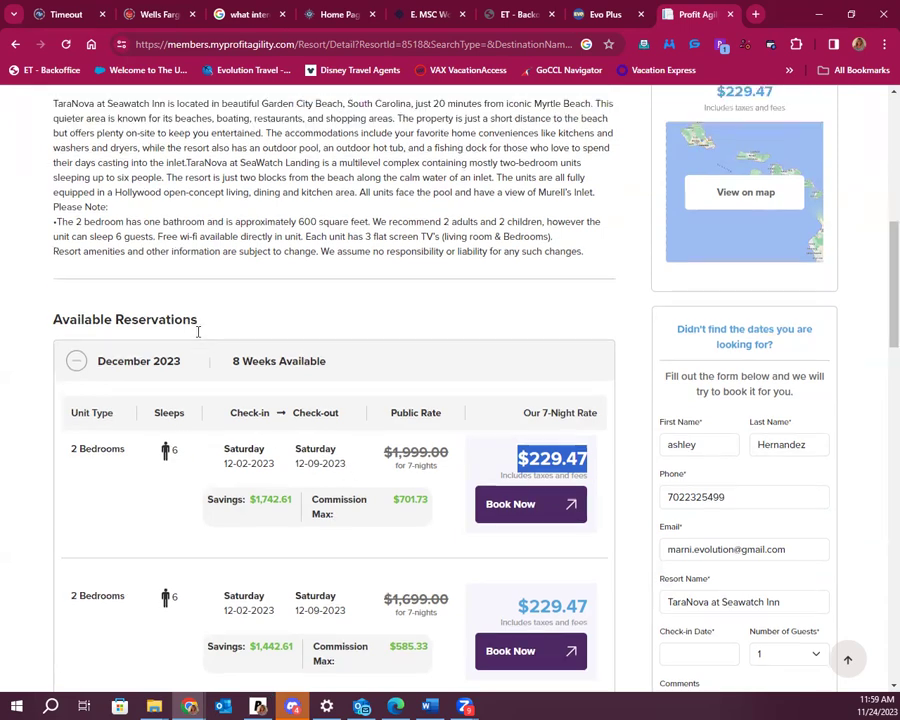
{"action": "left_click", "coordinate": [13, 41]}
{"action": "scroll", "coordinate": [565, 487], "scroll_direction": "down", "scroll_amount": 10}
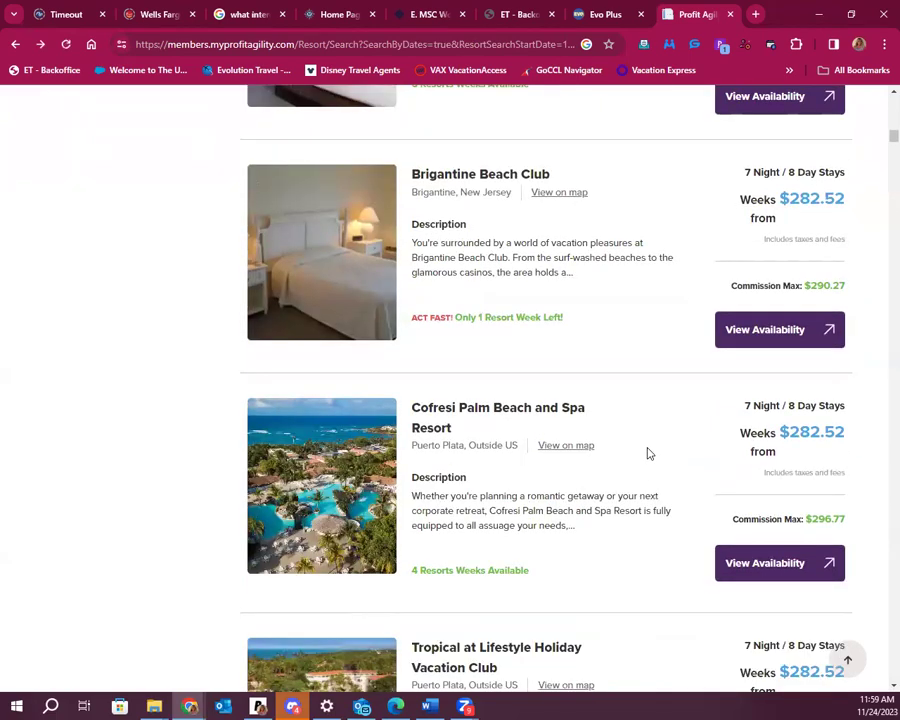
{"action": "scroll", "coordinate": [534, 460], "scroll_direction": "up", "scroll_amount": 3}
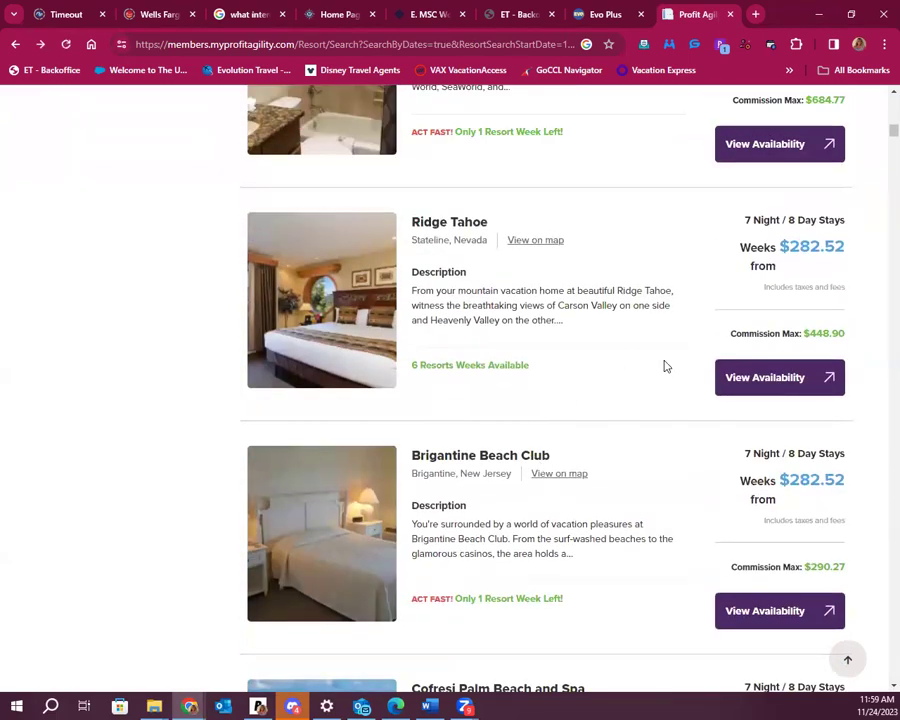
Step: Scroll further down the ProfitAgility resort results, then open a new blank browser tab
{"action": "scroll", "coordinate": [769, 446], "scroll_direction": "down", "scroll_amount": 7}
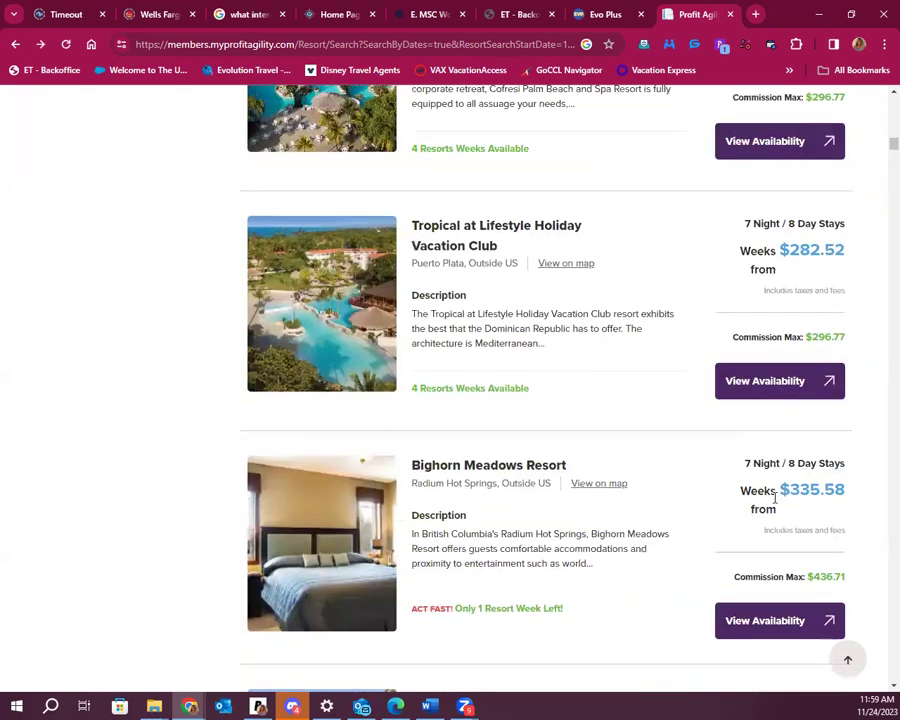
{"action": "scroll", "coordinate": [808, 494], "scroll_direction": "down", "scroll_amount": 4}
{"action": "scroll", "coordinate": [800, 500], "scroll_direction": "down", "scroll_amount": 2}
{"action": "scroll", "coordinate": [218, 133], "scroll_direction": "up", "scroll_amount": 2}
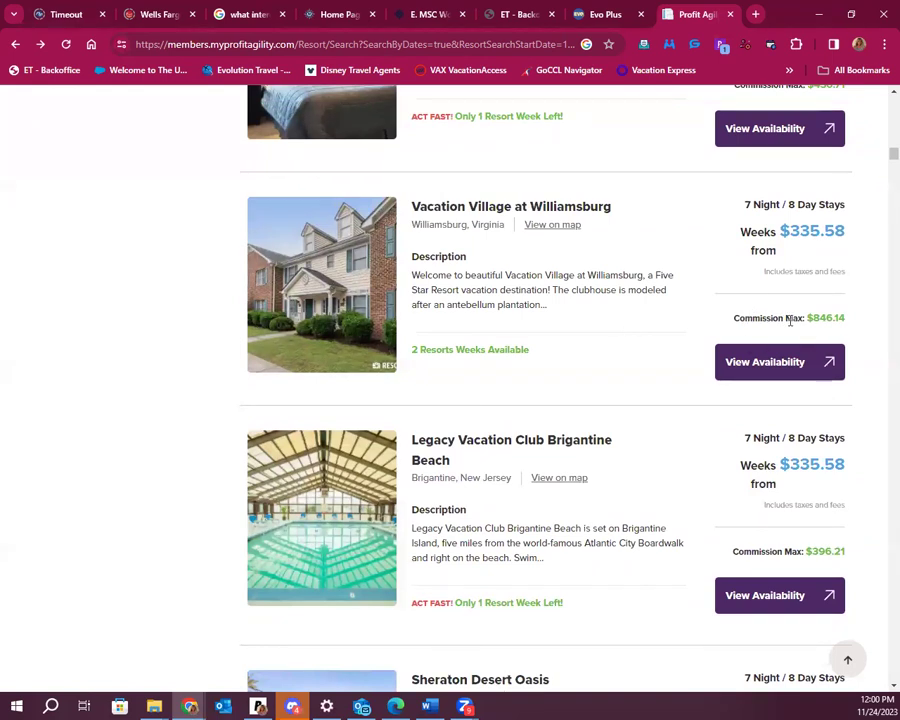
{"action": "left_click", "coordinate": [758, 18]}
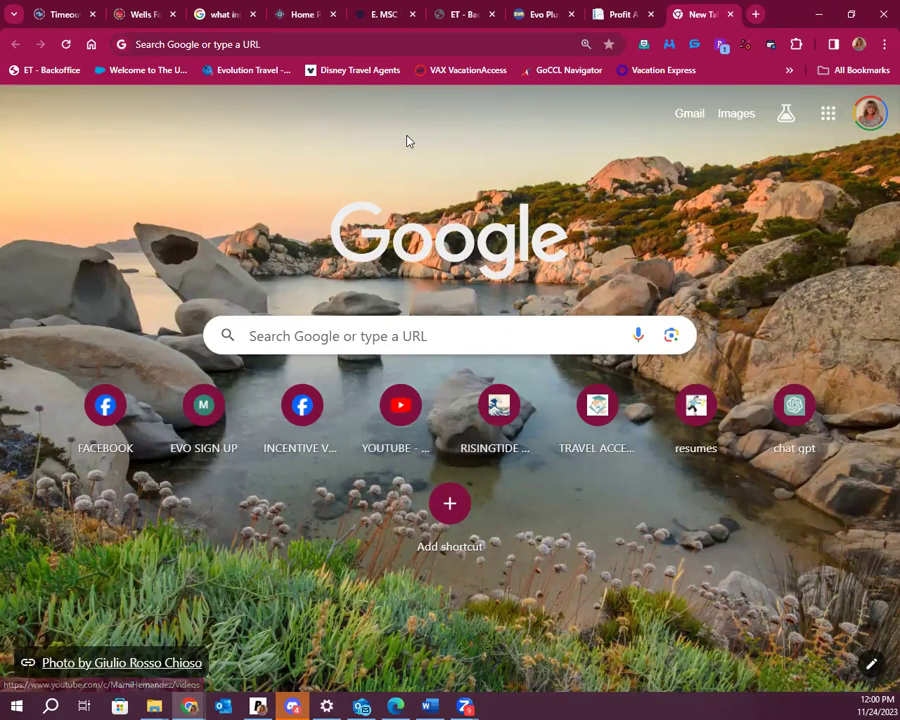
Step: Go back to the MSC Masters home page, then switch to the MSC booking tab
{"action": "left_click", "coordinate": [386, 13]}
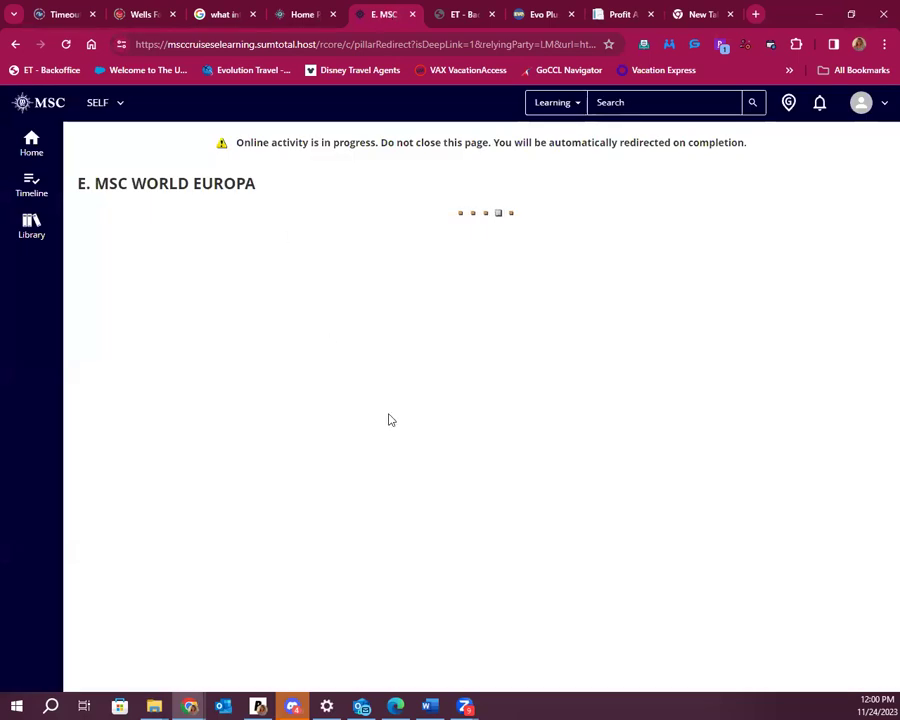
{"action": "left_click", "coordinate": [29, 153]}
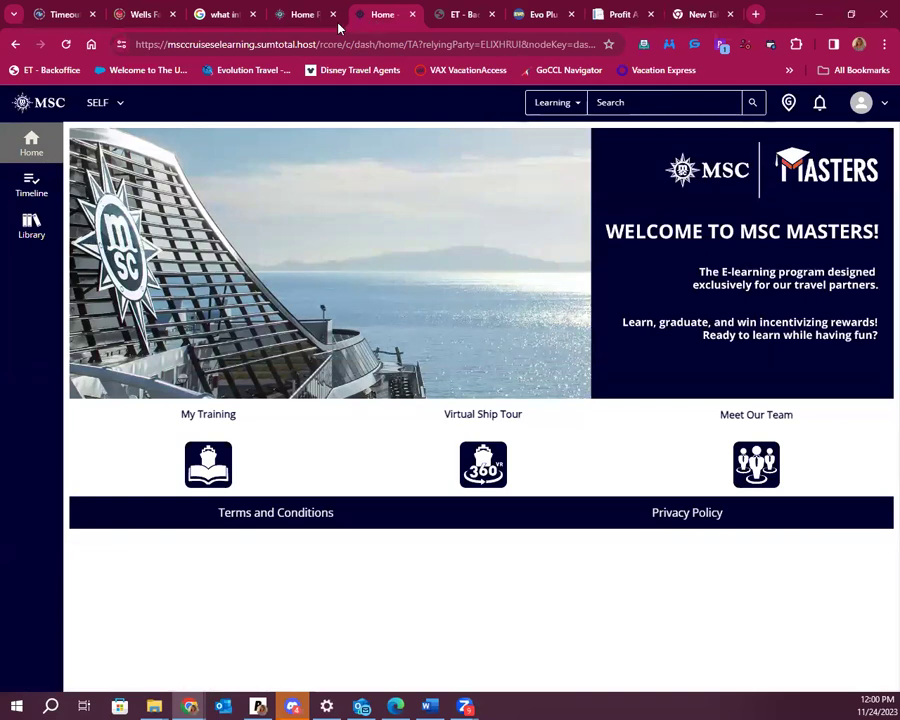
{"action": "left_click", "coordinate": [291, 16]}
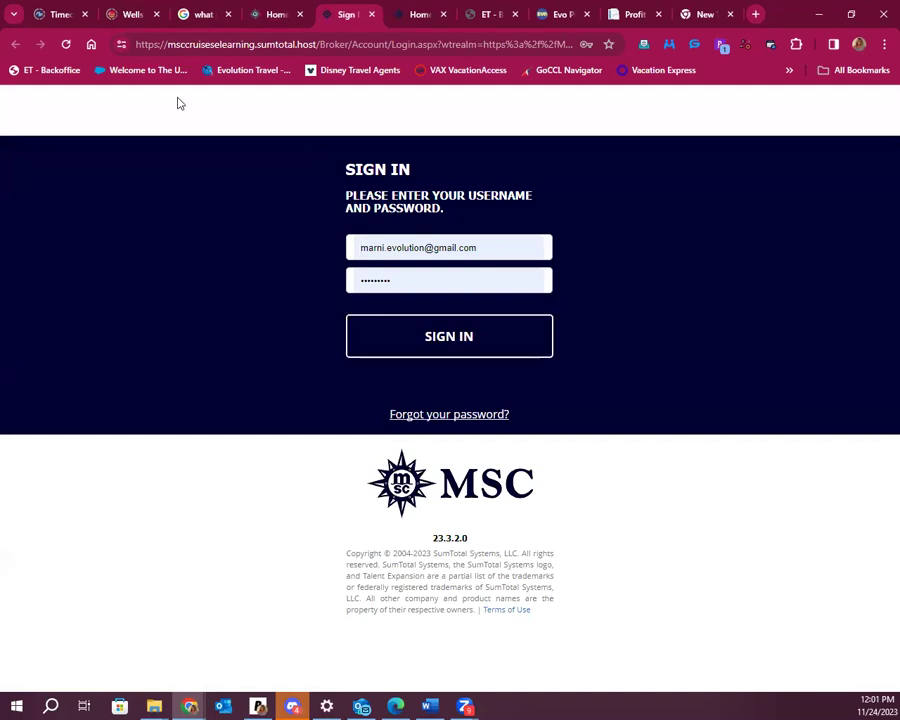
Step: Replace the address with 'msc' to load the MSCBook welcome page
{"action": "left_click", "coordinate": [243, 36]}
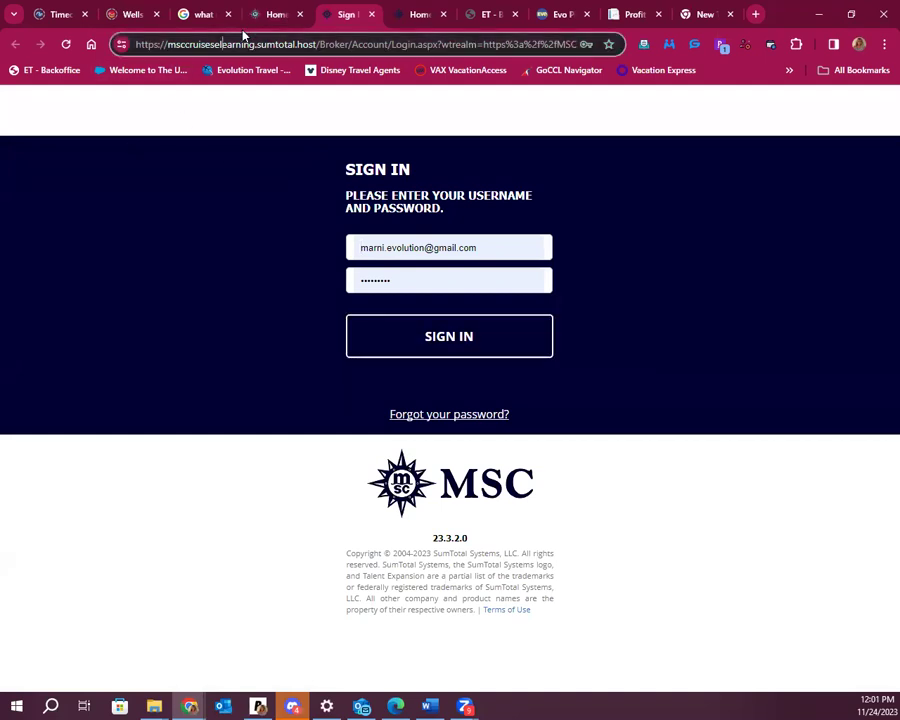
{"action": "type", "text": "m"}
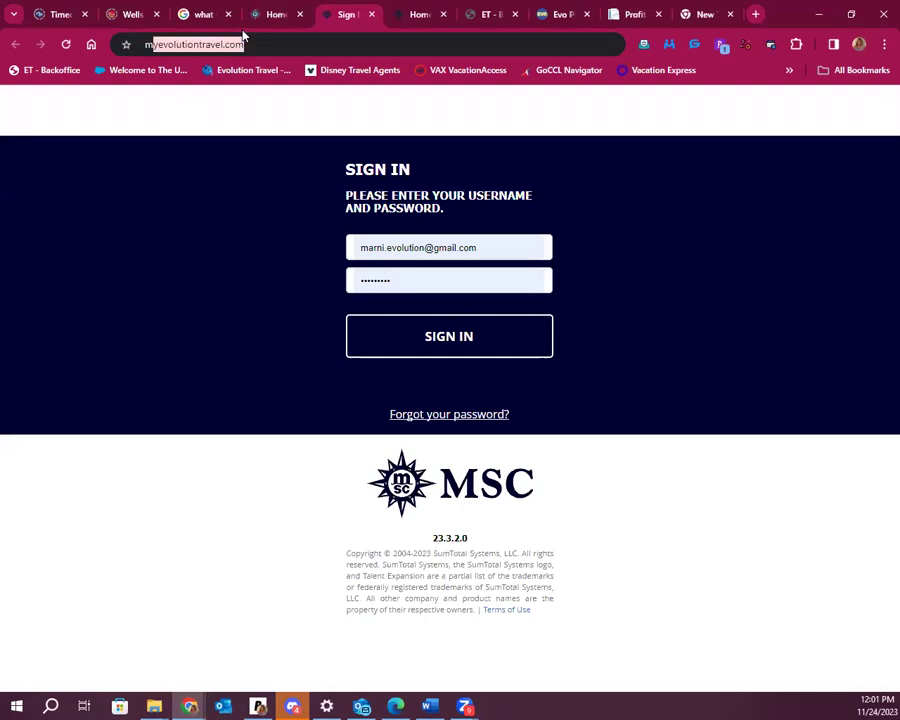
{"action": "type", "text": "sc"}
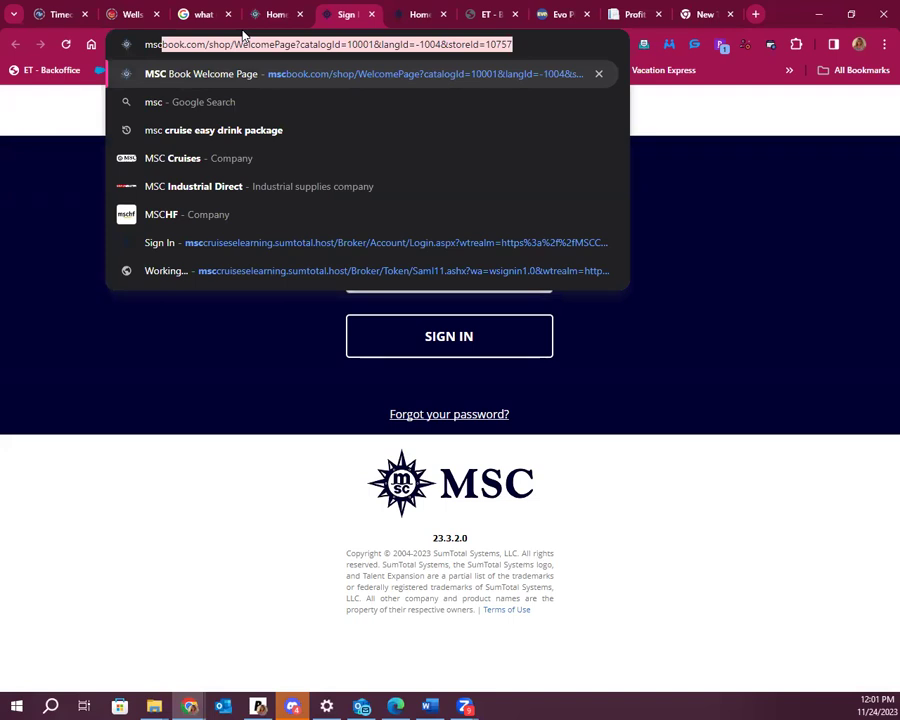
{"action": "key", "text": "Return"}
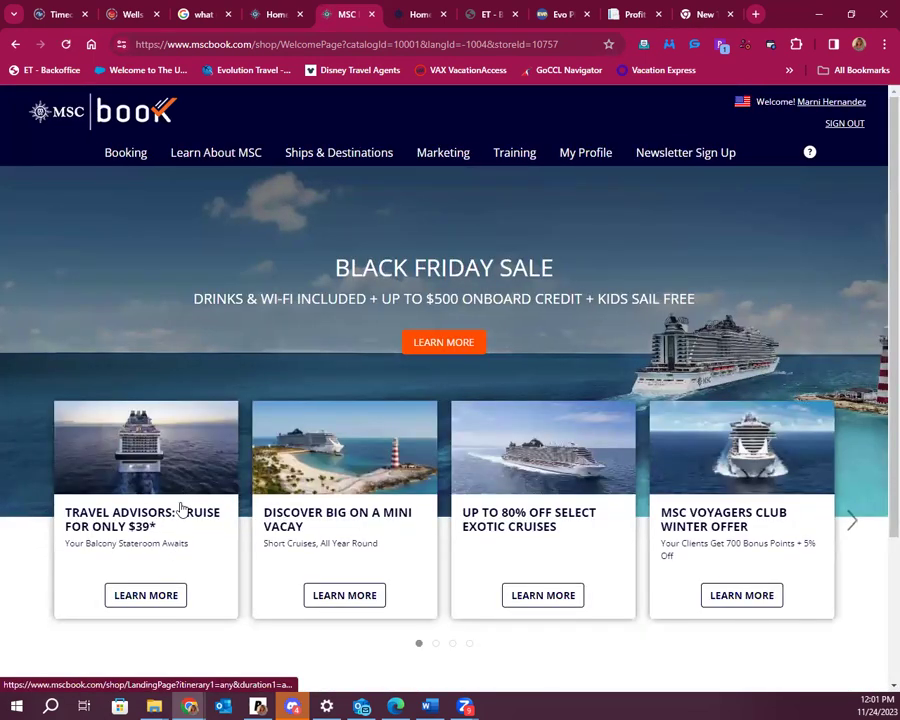
Step: Open the 'Travel Advisors: Cruise for only $39*' offer and scroll down to its results
{"action": "left_click", "coordinate": [151, 597]}
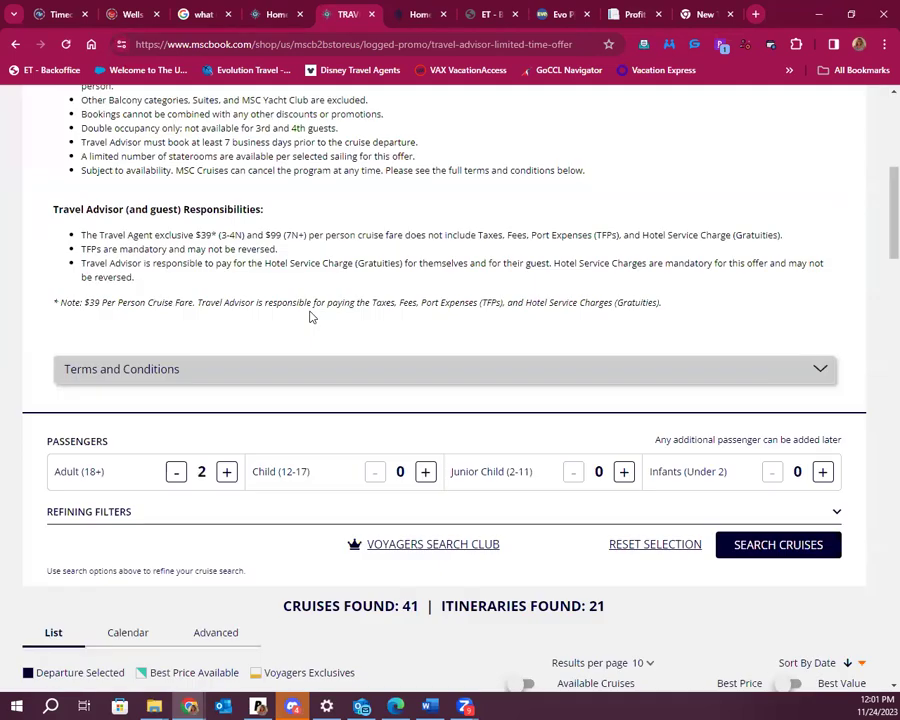
{"action": "scroll", "coordinate": [267, 460], "scroll_direction": "down", "scroll_amount": 5}
{"action": "scroll", "coordinate": [310, 395], "scroll_direction": "down", "scroll_amount": 2}
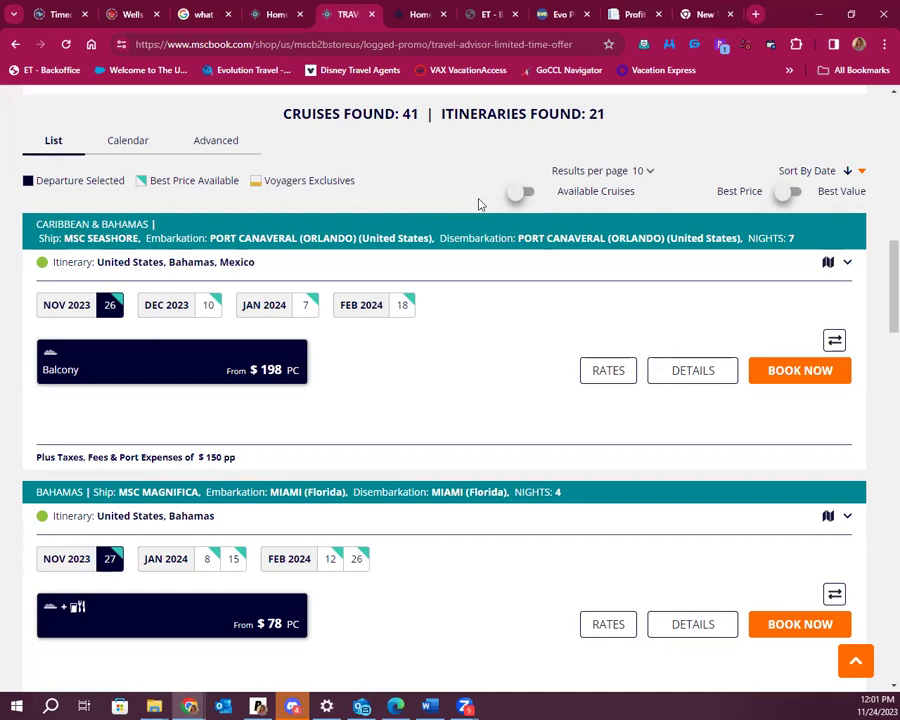
Step: Turn on the Available Cruises toggle so only available sailings are listed
{"action": "left_click", "coordinate": [518, 196]}
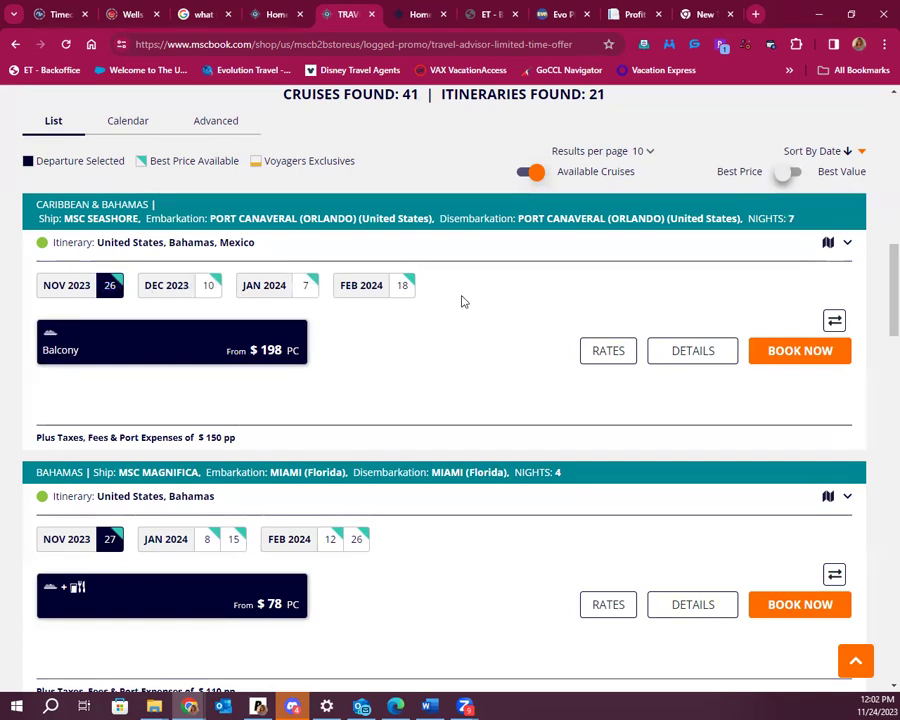
{"action": "mouse_move", "coordinate": [272, 360]}
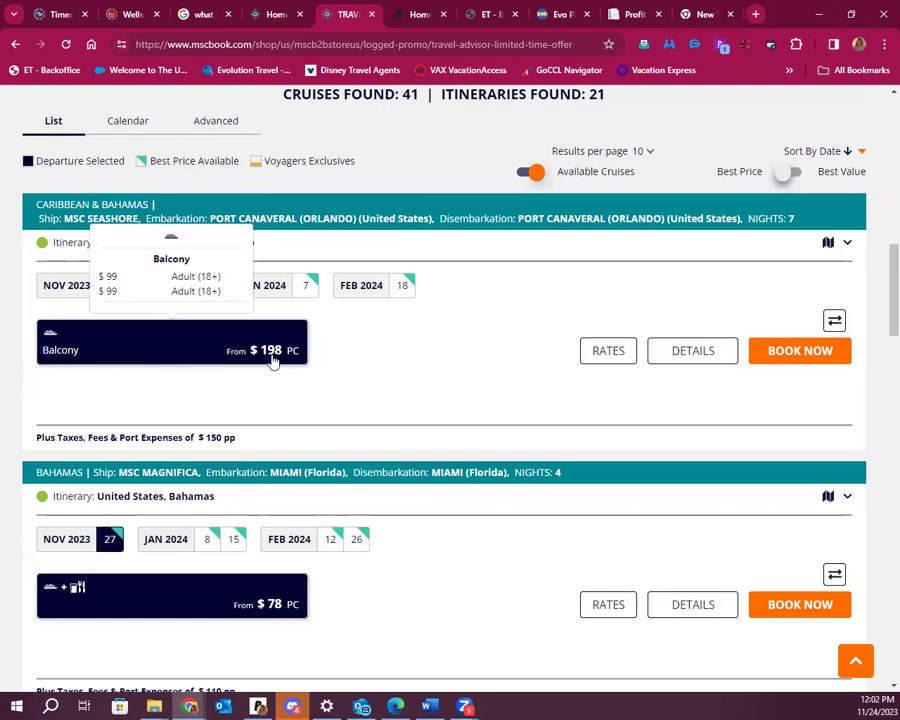
{"action": "scroll", "coordinate": [322, 444], "scroll_direction": "down", "scroll_amount": 2}
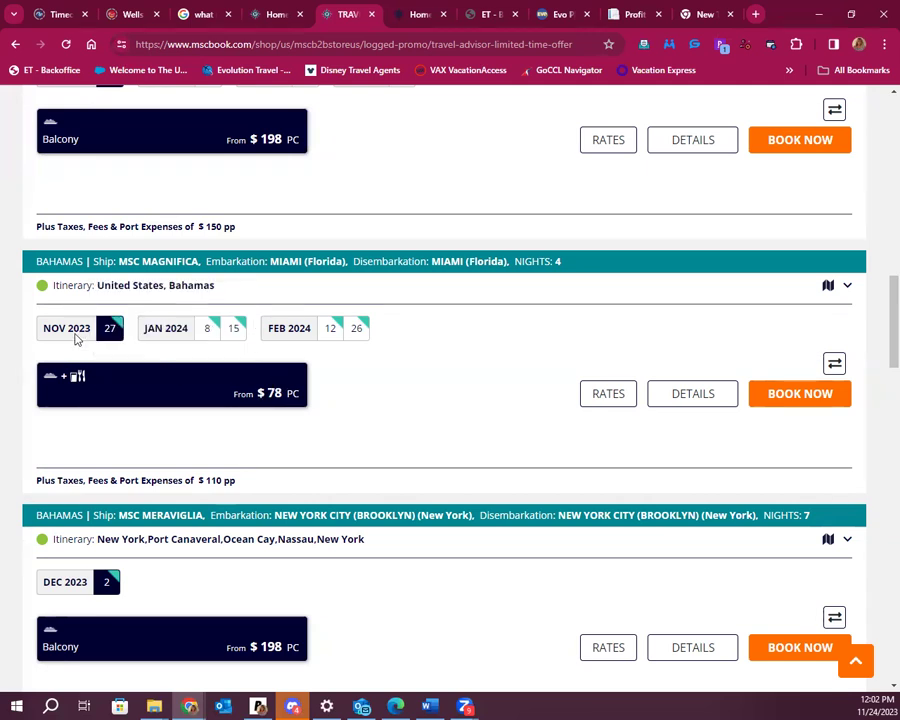
{"action": "mouse_move", "coordinate": [113, 338]}
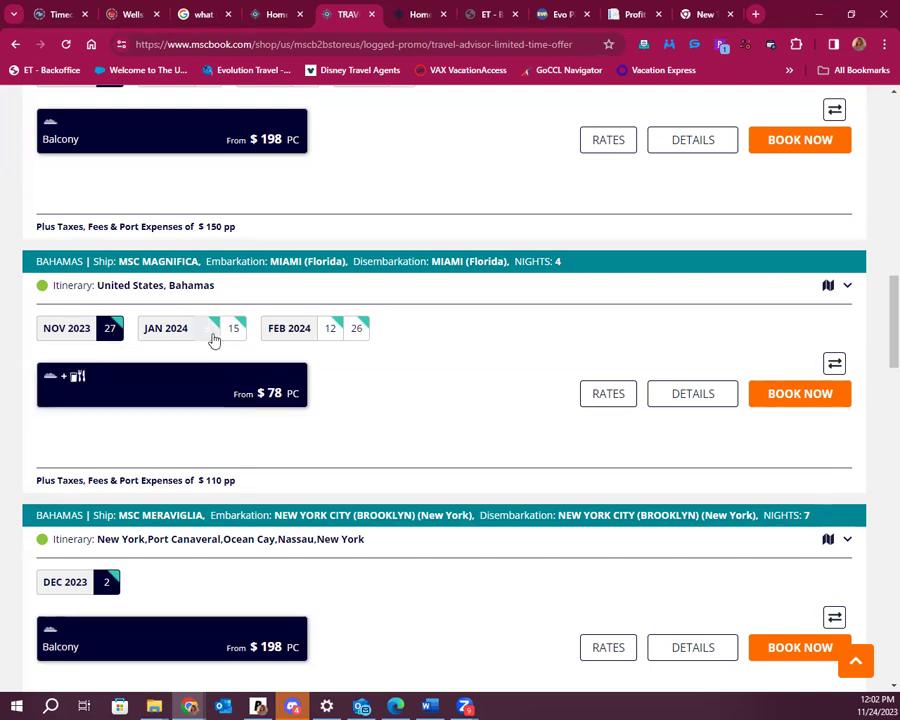
{"action": "mouse_move", "coordinate": [342, 341]}
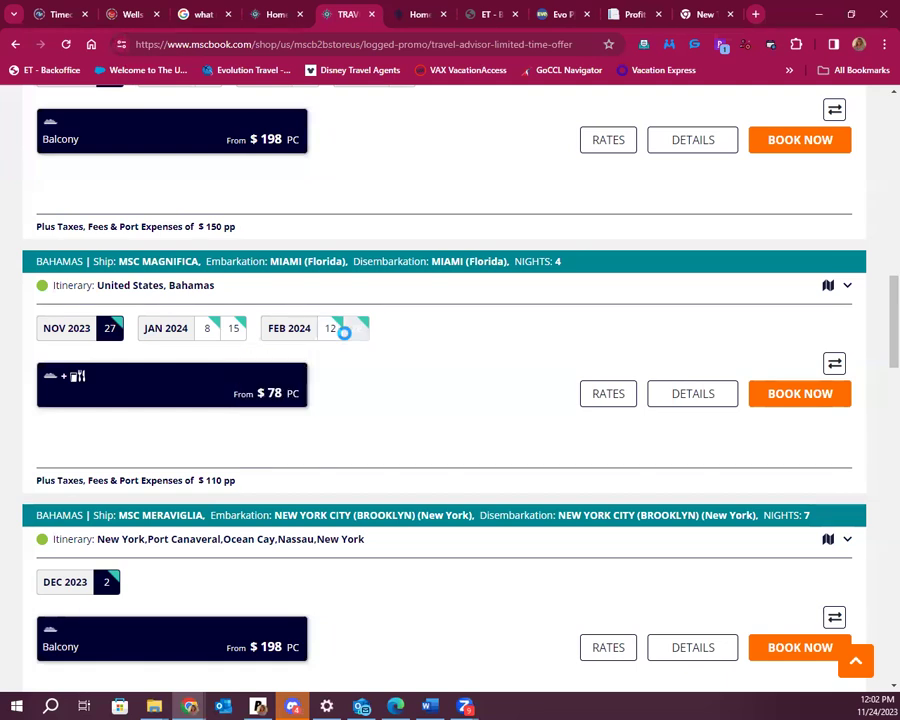
Step: Review the available sailings further down the results list
{"action": "scroll", "coordinate": [428, 396], "scroll_direction": "down", "scroll_amount": 2}
{"action": "scroll", "coordinate": [428, 398], "scroll_direction": "down", "scroll_amount": 3}
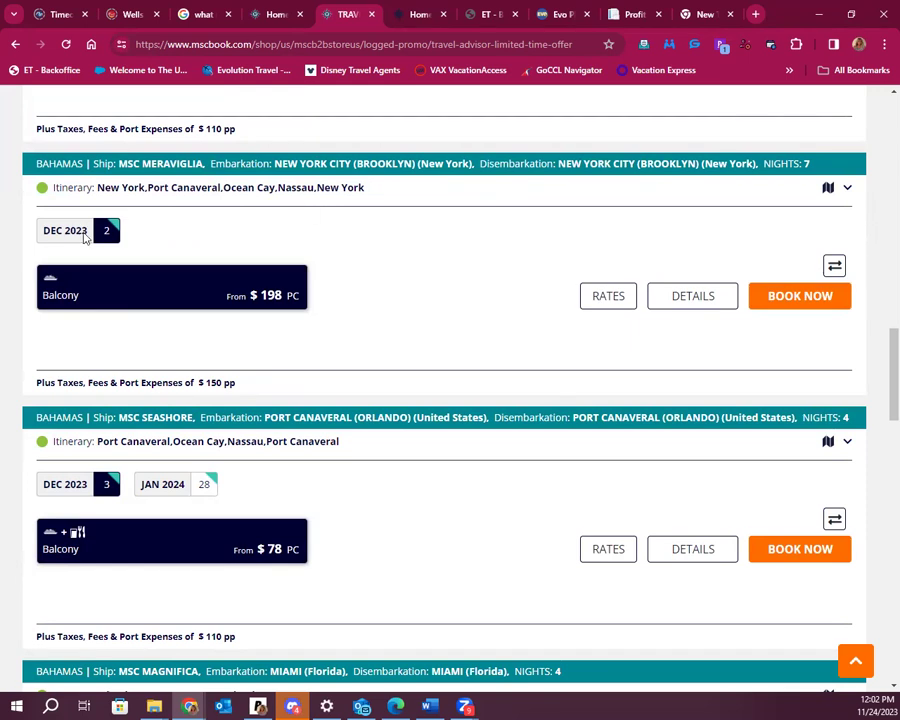
{"action": "mouse_move", "coordinate": [105, 235]}
{"action": "scroll", "coordinate": [314, 310], "scroll_direction": "down", "scroll_amount": 2}
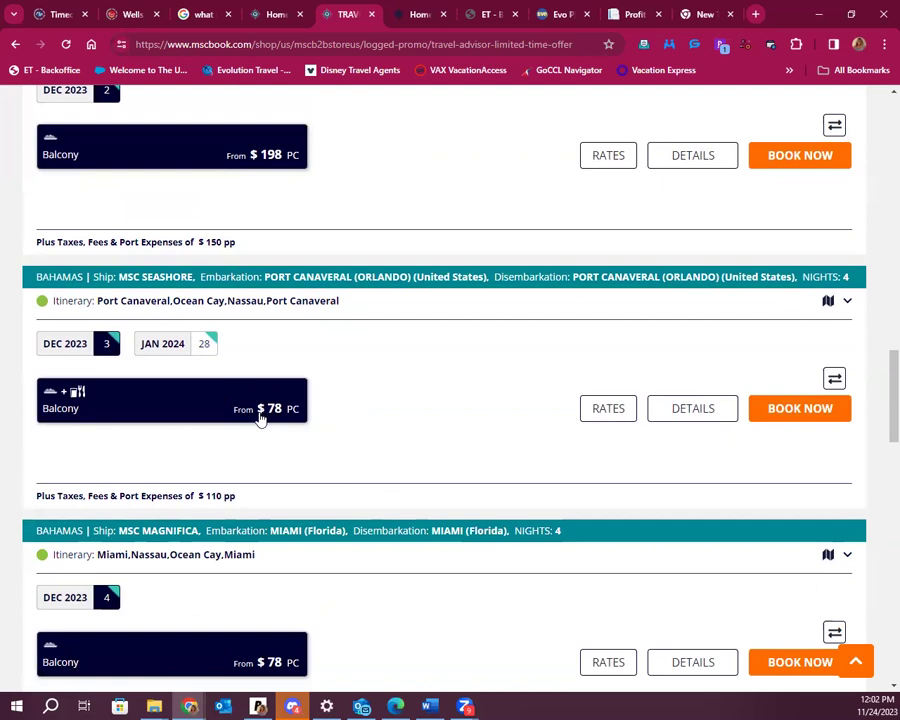
{"action": "mouse_move", "coordinate": [261, 416]}
{"action": "scroll", "coordinate": [270, 425], "scroll_direction": "down", "scroll_amount": 1}
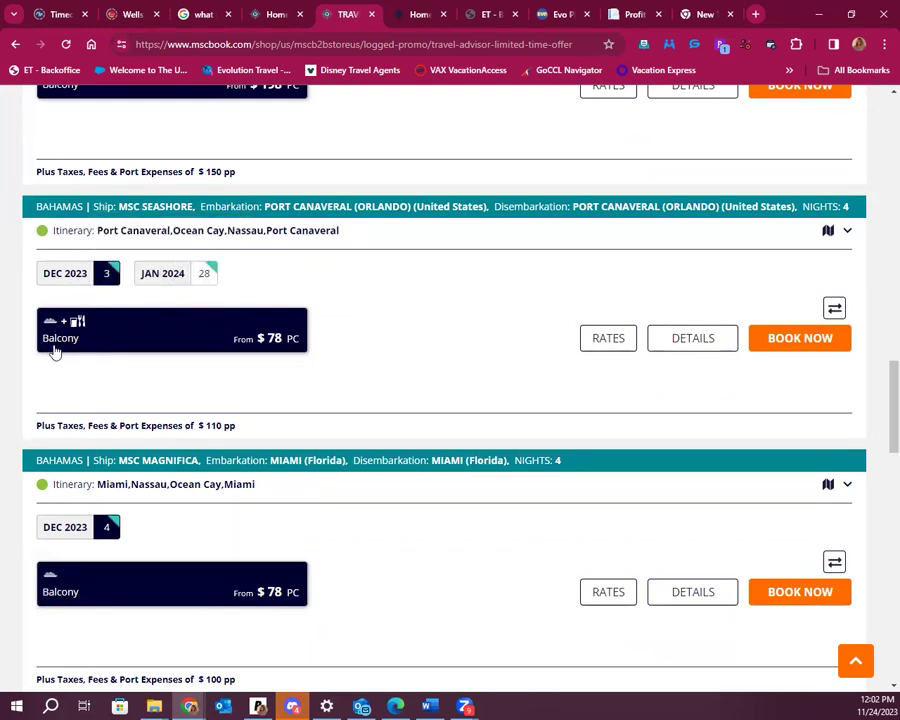
{"action": "mouse_move", "coordinate": [67, 333]}
Step: View the rates for the MSC Seashore Bahamas sailing
{"action": "left_click", "coordinate": [604, 342]}
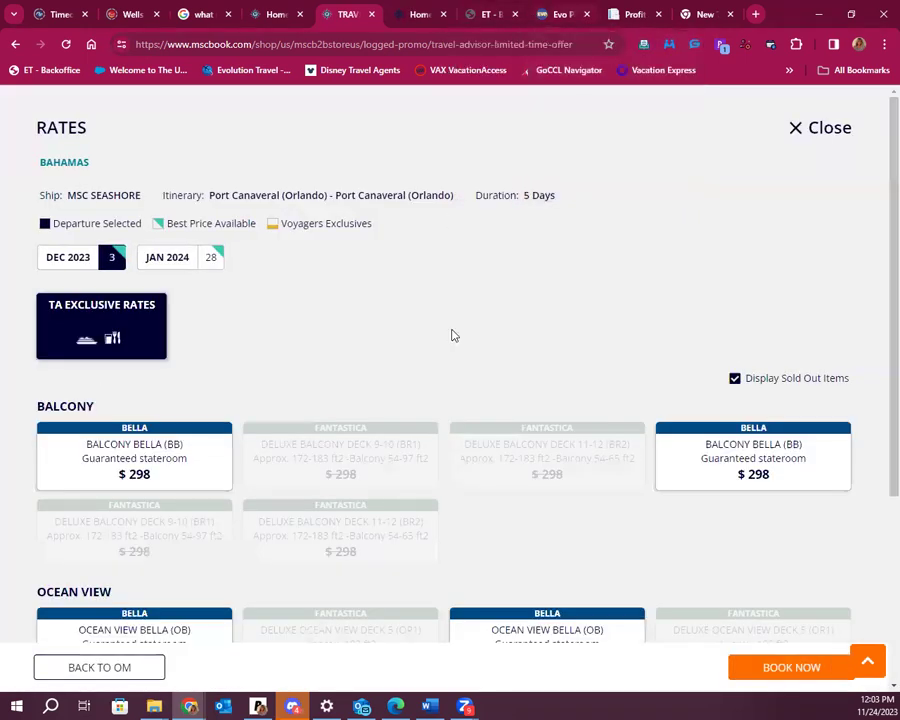
{"action": "scroll", "coordinate": [406, 557], "scroll_direction": "down", "scroll_amount": 3}
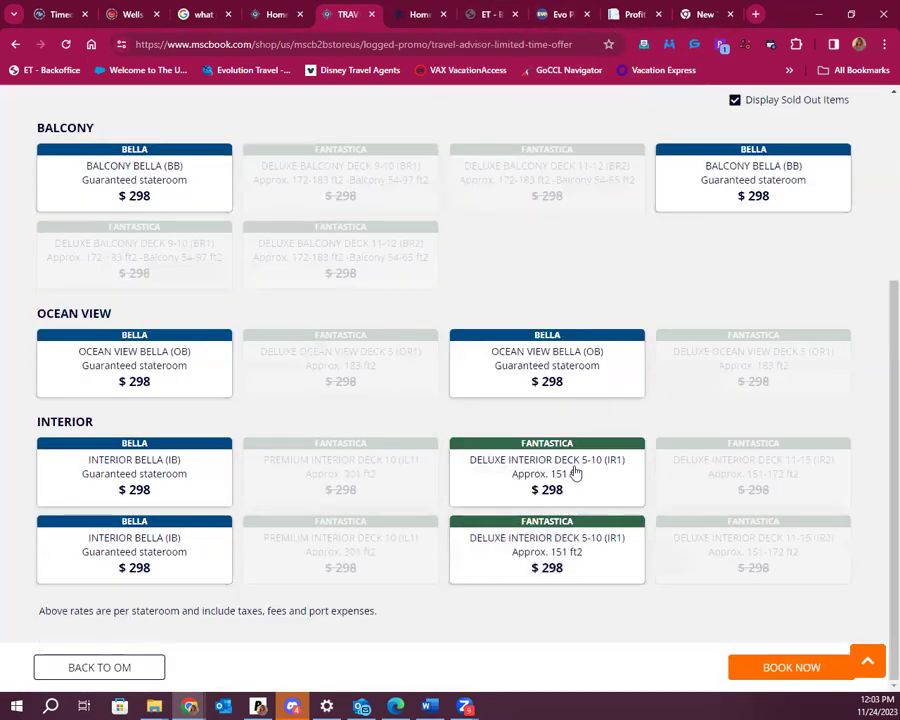
{"action": "scroll", "coordinate": [706, 230], "scroll_direction": "up", "scroll_amount": 2}
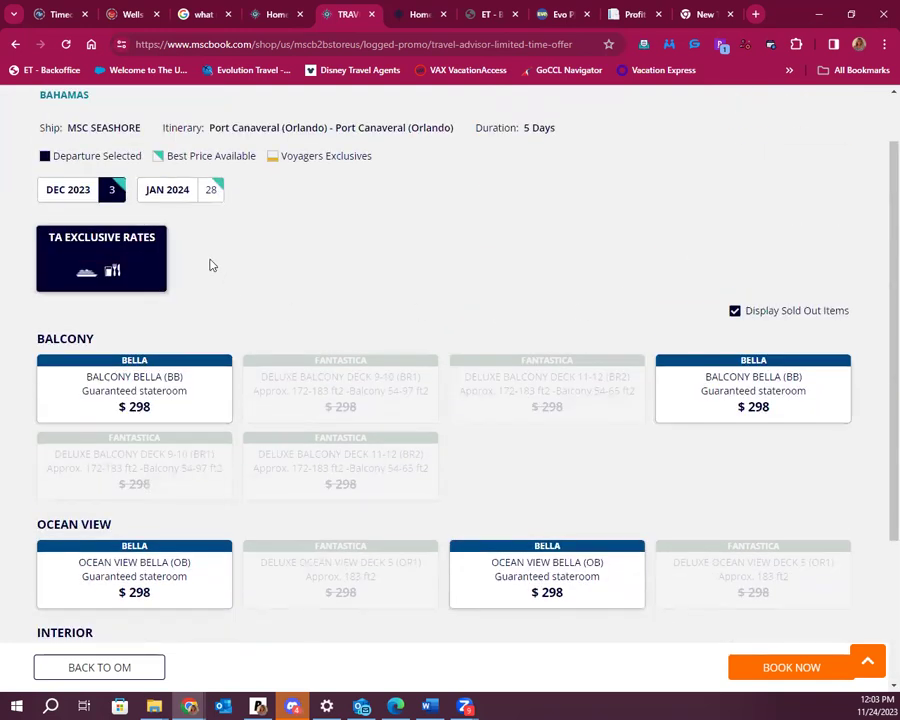
Step: Choose the Balcony Bella guaranteed stateroom, then return to the MSCBook home tab
{"action": "left_click", "coordinate": [143, 408]}
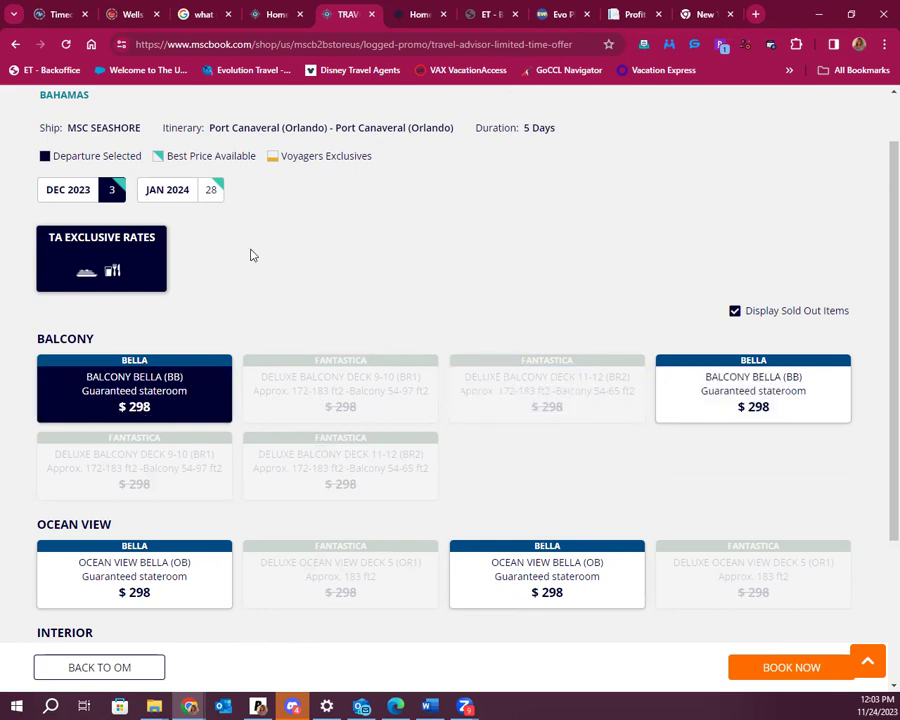
{"action": "scroll", "coordinate": [394, 305], "scroll_direction": "down", "scroll_amount": 2}
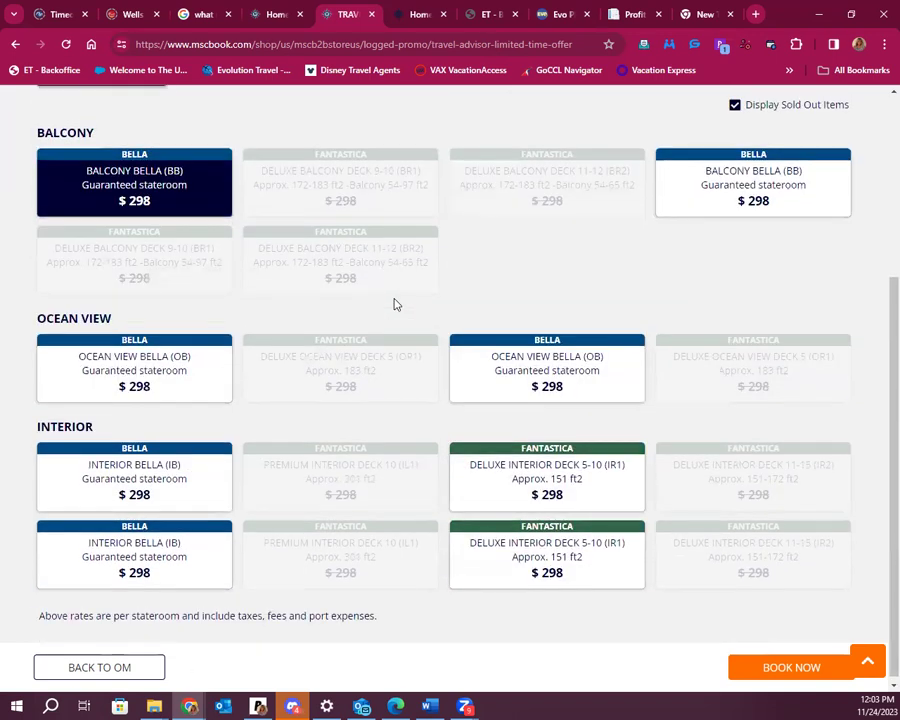
{"action": "left_click", "coordinate": [285, 14]}
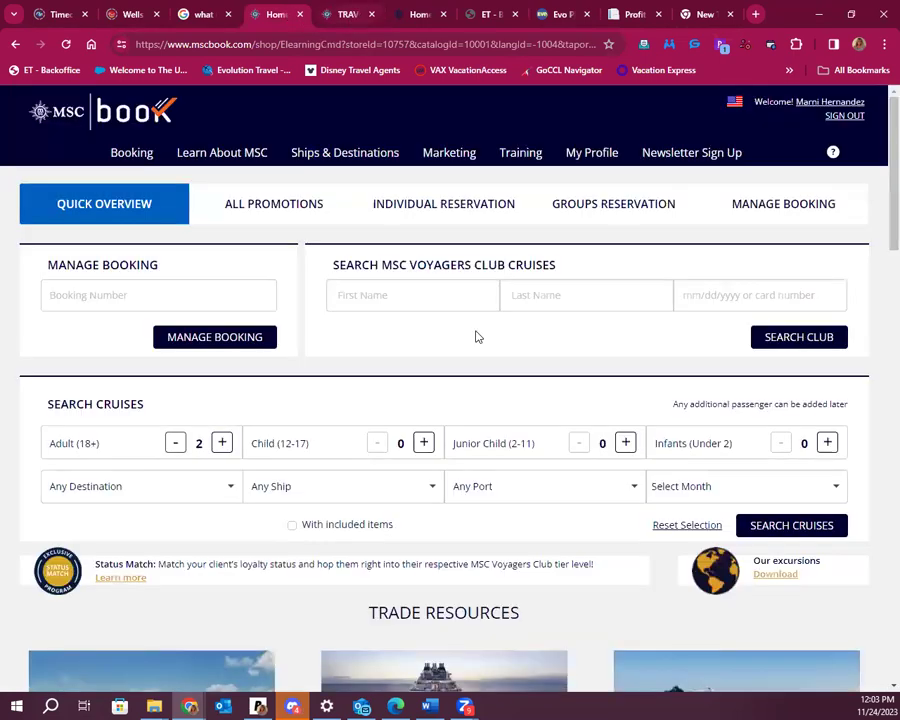
{"action": "scroll", "coordinate": [565, 519], "scroll_direction": "down", "scroll_amount": 20}
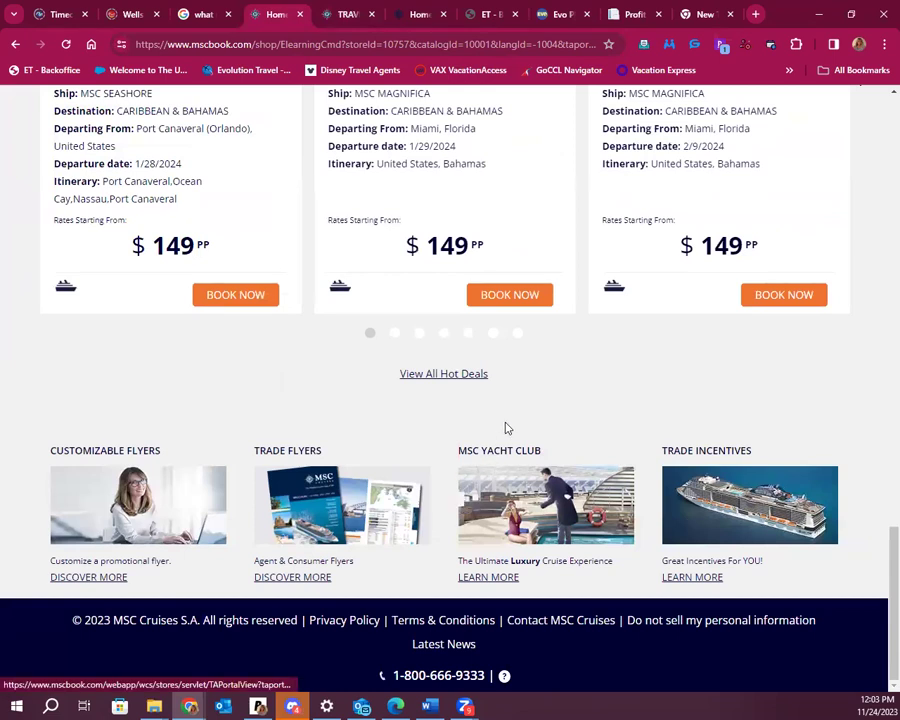
{"action": "scroll", "coordinate": [506, 424], "scroll_direction": "up", "scroll_amount": 2}
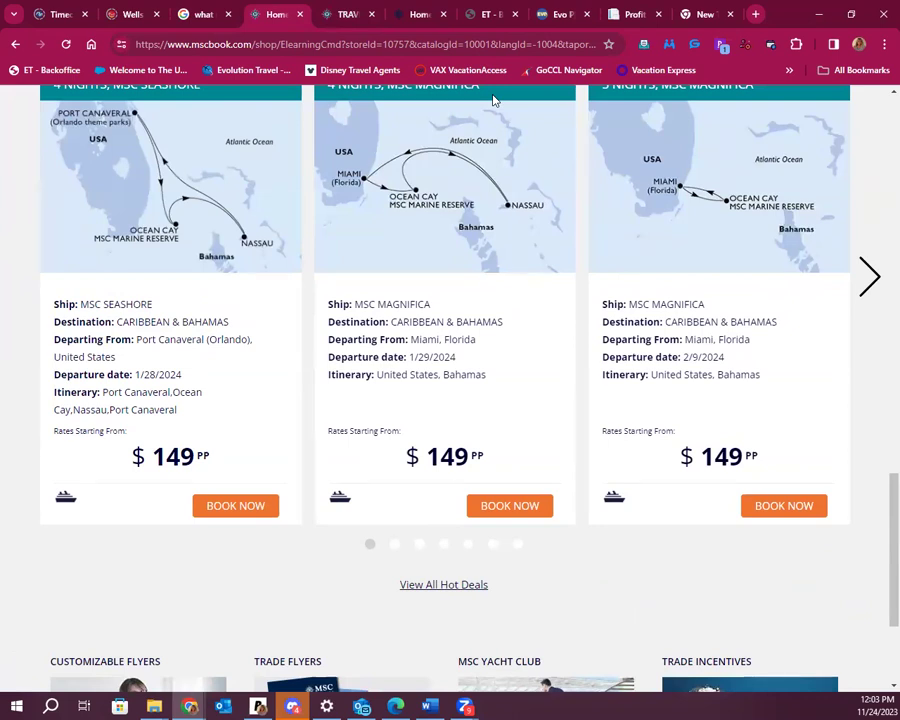
{"action": "scroll", "coordinate": [493, 101], "scroll_direction": "down", "scroll_amount": 2}
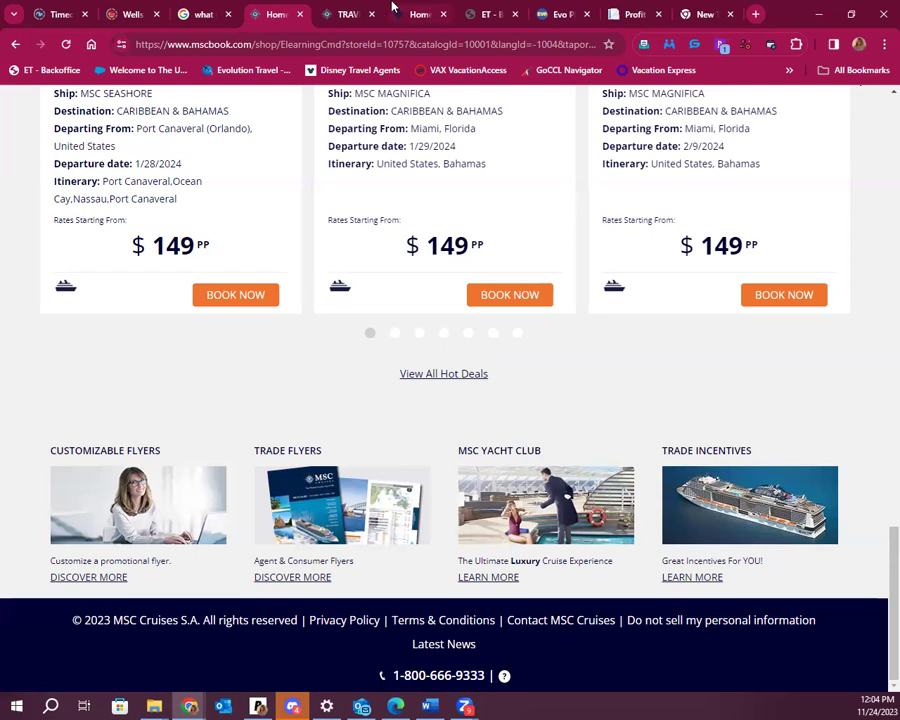
{"action": "scroll", "coordinate": [610, 320], "scroll_direction": "up", "scroll_amount": 15}
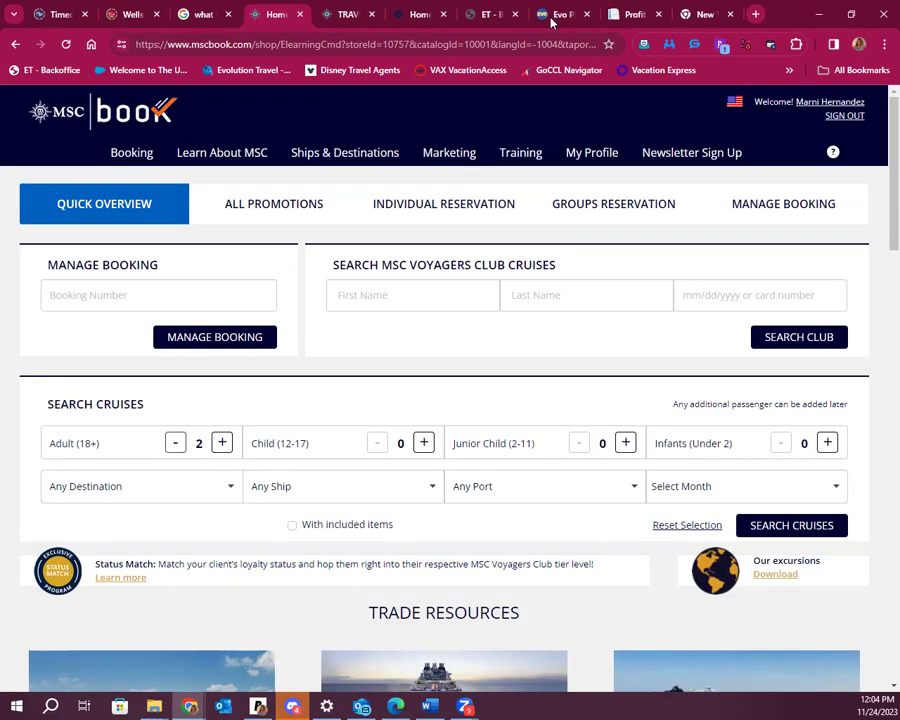
Step: Cycle through the Evo Plus and ProfitAgility tabs, ending on the Google new tab
{"action": "left_click", "coordinate": [554, 15]}
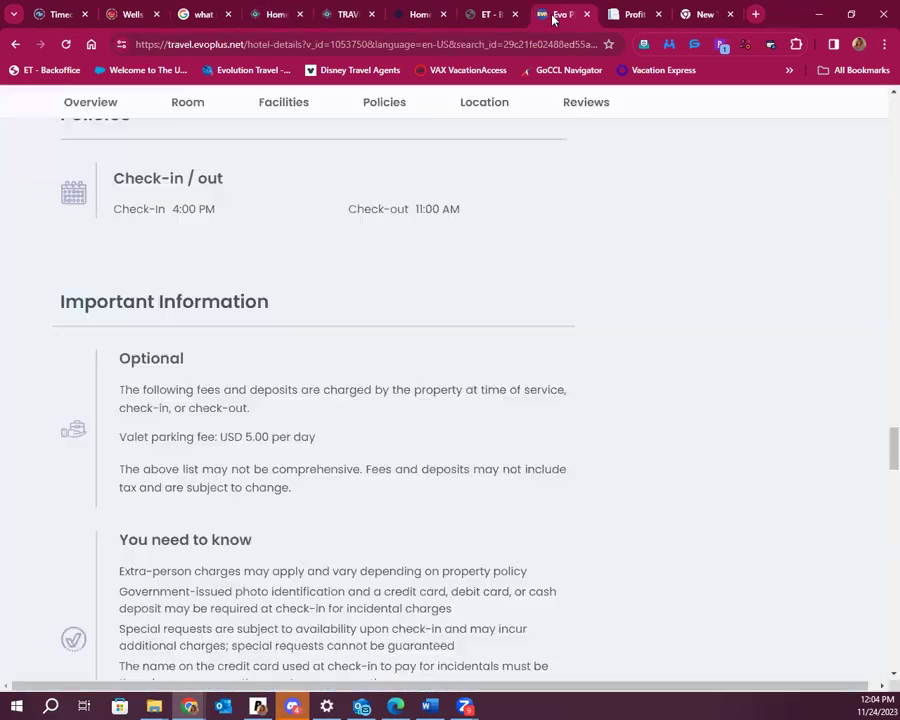
{"action": "left_click", "coordinate": [632, 15]}
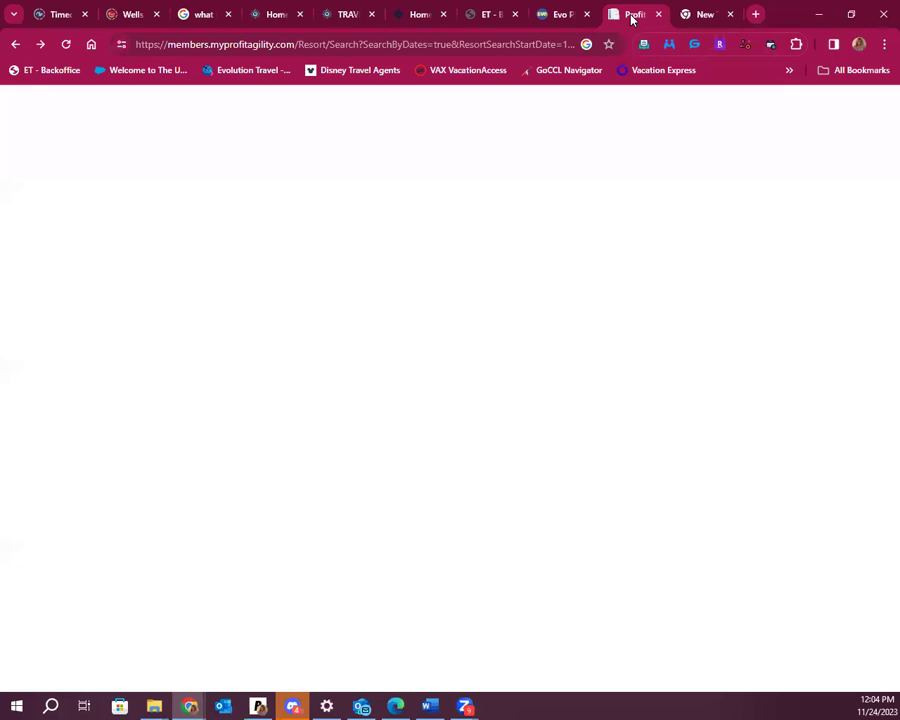
{"action": "left_click", "coordinate": [703, 14]}
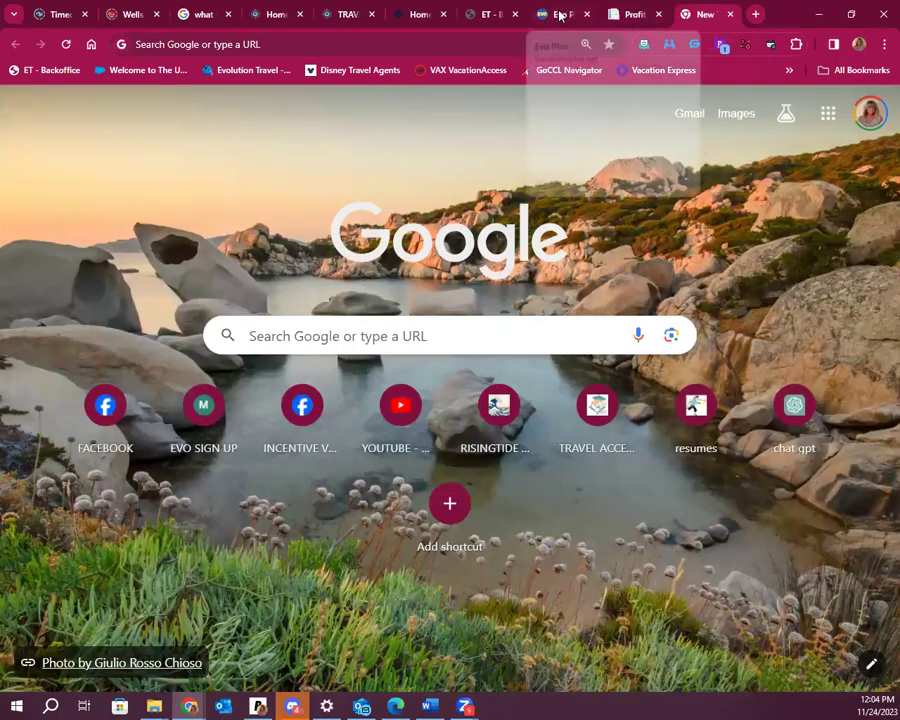